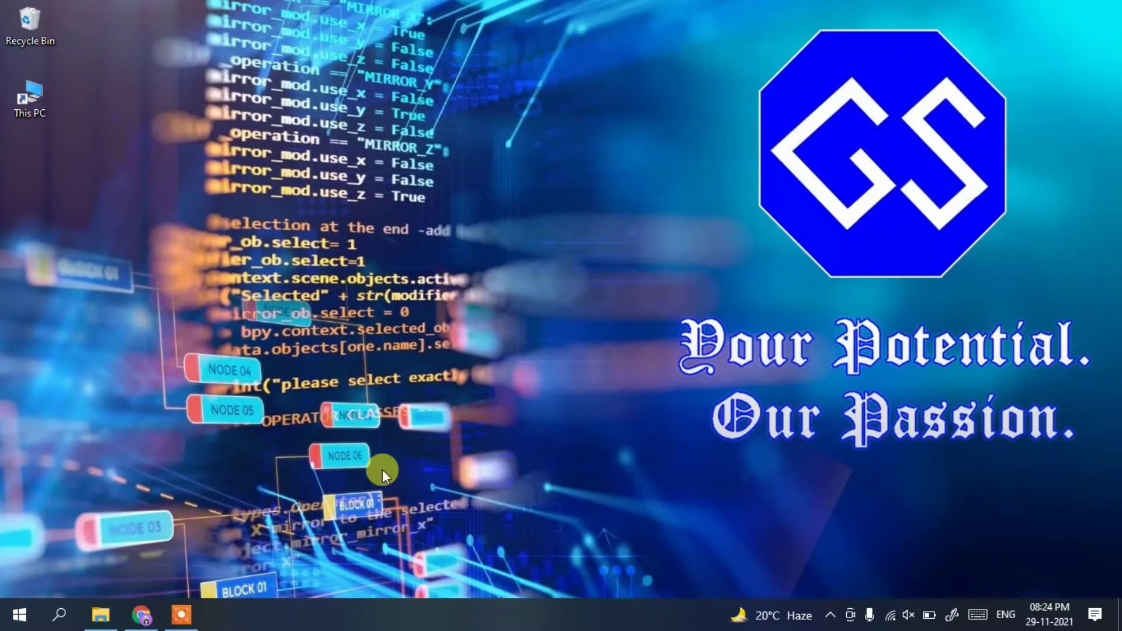
- Launch Chrome and run a Google search for 'php download'
{"action": "left_click", "coordinate": [143, 616]}
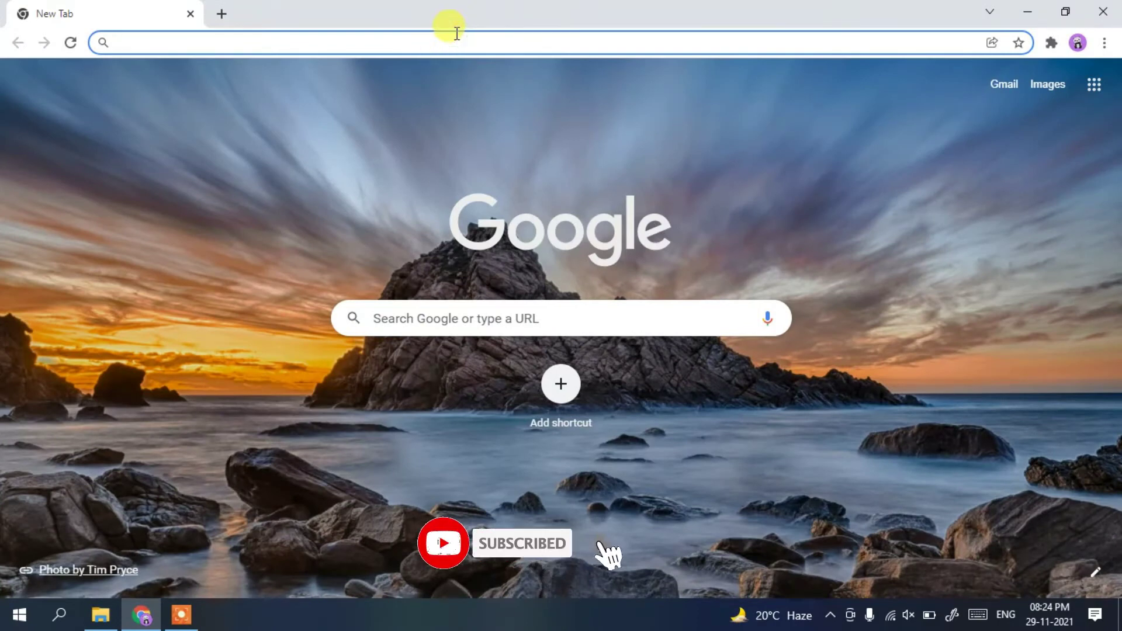
{"action": "type", "text": "php donw"}
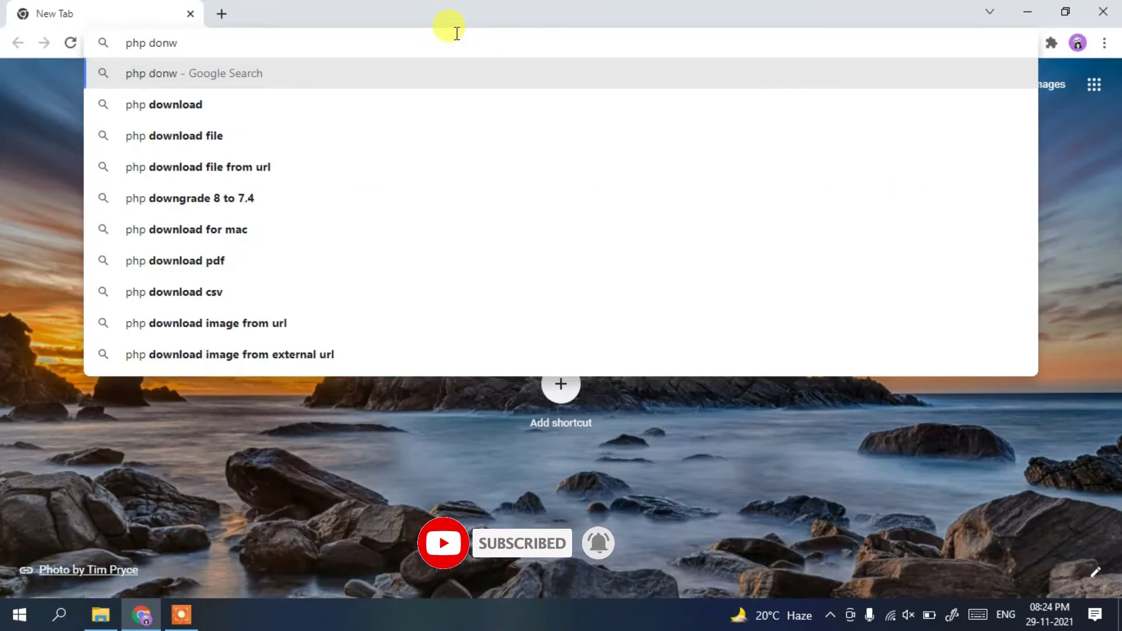
{"action": "key", "text": "Down"}
{"action": "key", "text": "Return"}
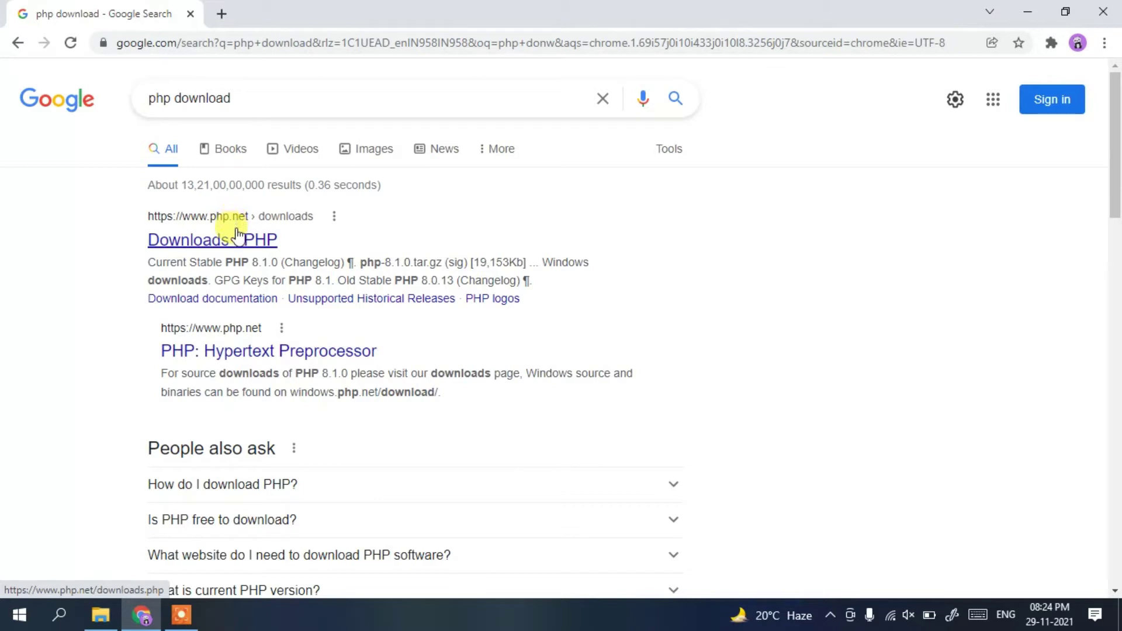
- Open the php.net Downloads page, review Current Stable PHP 8.1.0, and go to its Windows downloads
{"action": "left_click", "coordinate": [187, 248]}
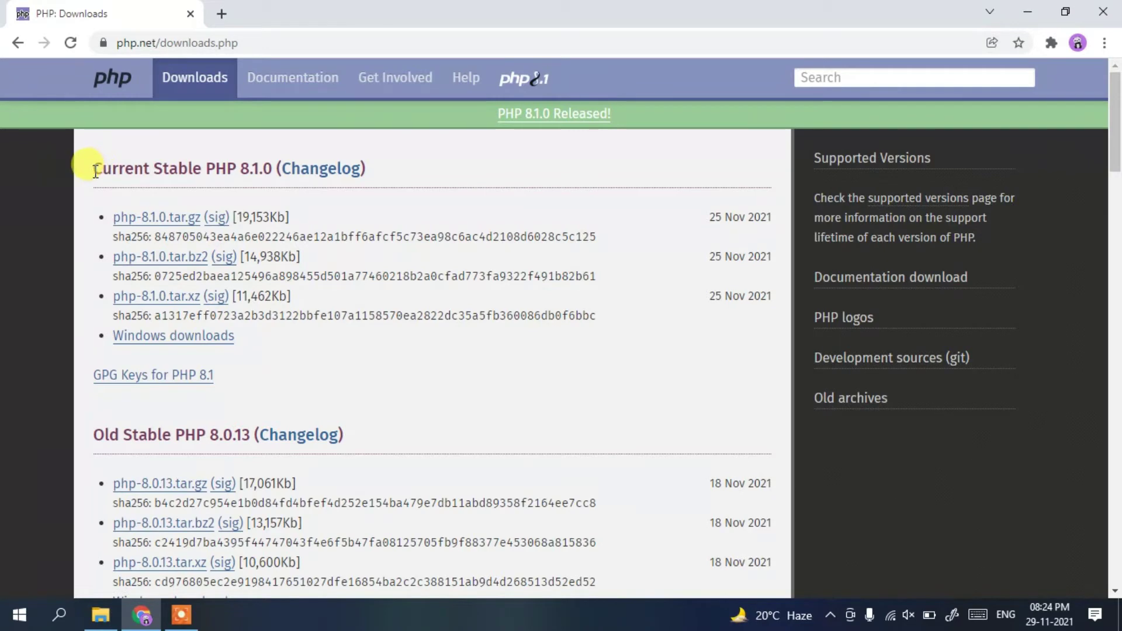
{"action": "left_click_drag", "start_coordinate": [96, 170], "coordinate": [257, 176]}
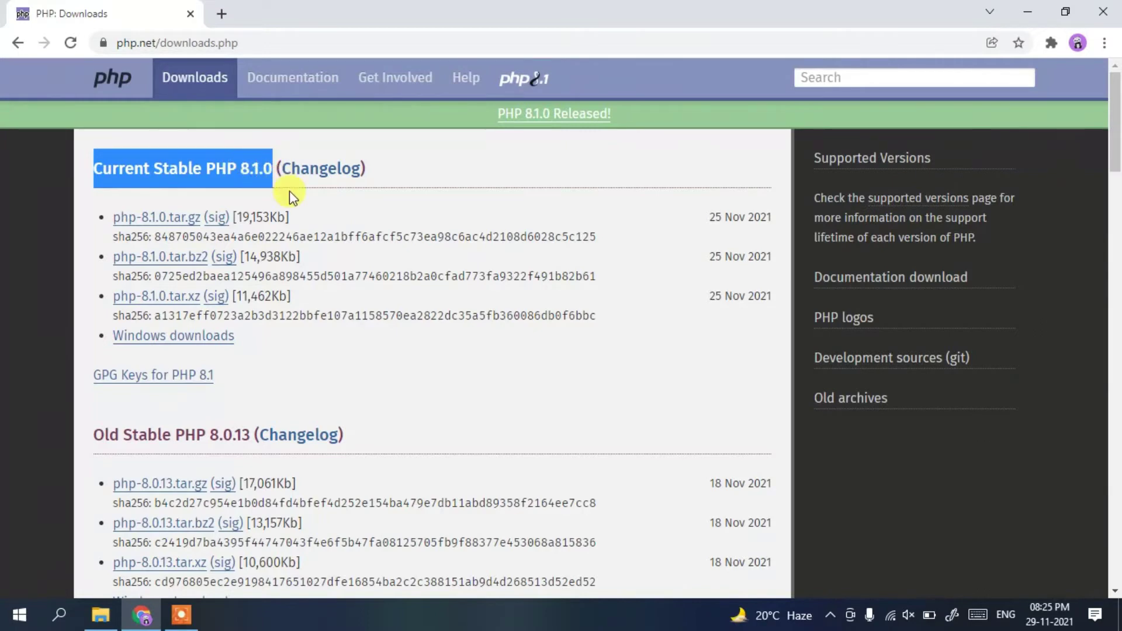
{"action": "triple_click", "coordinate": [749, 218]}
{"action": "left_click", "coordinate": [708, 215]}
{"action": "left_click_drag", "start_coordinate": [707, 215], "coordinate": [730, 215]}
{"action": "left_click", "coordinate": [284, 367]}
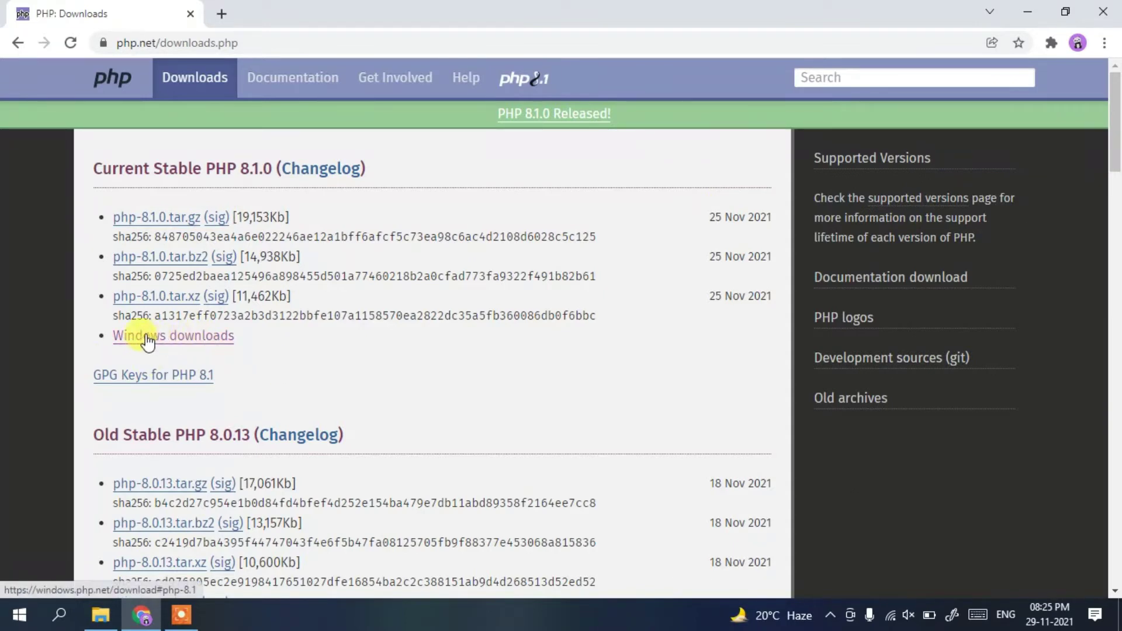
{"action": "left_click", "coordinate": [170, 343]}
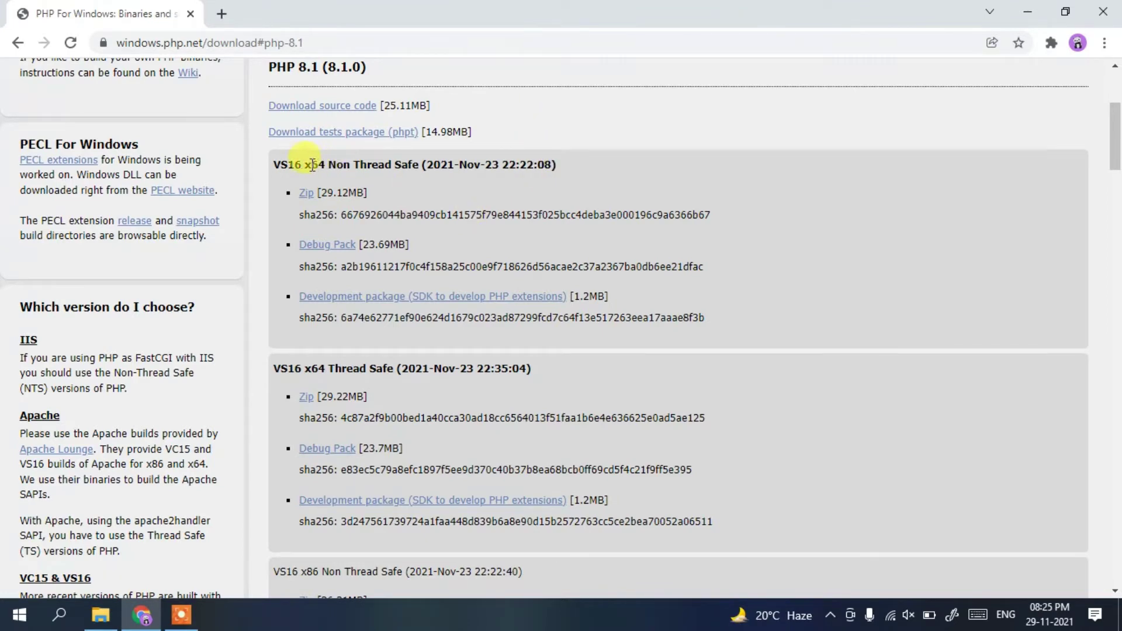
- Compare the Non Thread Safe and Thread Safe builds and start the VS16 x64 Thread Safe zip download
{"action": "left_click_drag", "start_coordinate": [303, 166], "coordinate": [426, 178]}
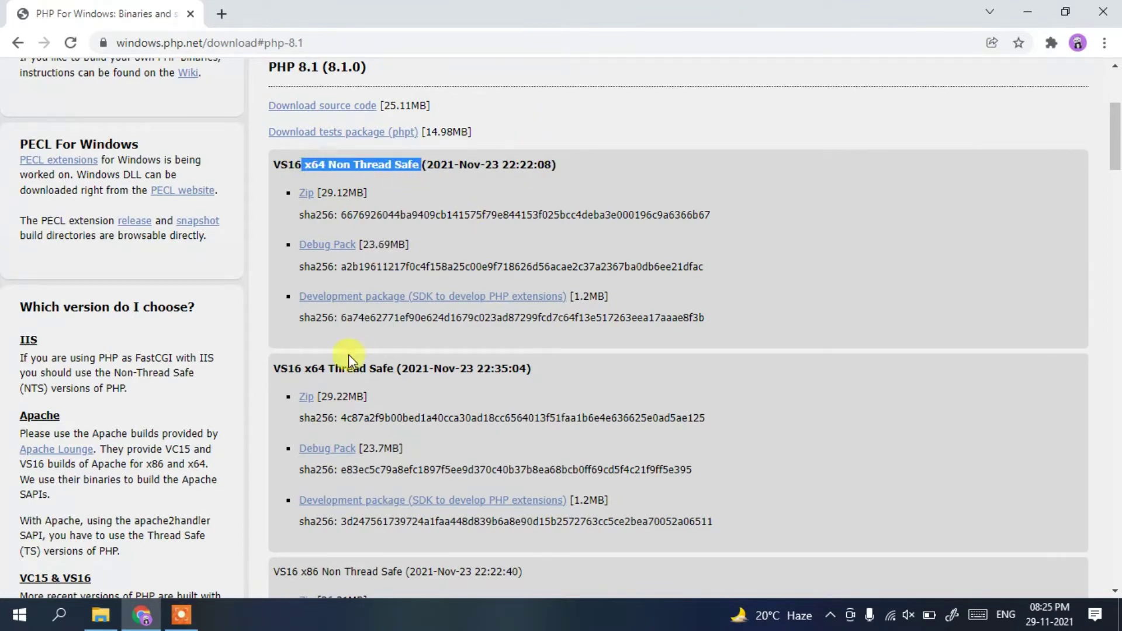
{"action": "left_click_drag", "start_coordinate": [300, 369], "coordinate": [387, 369]}
{"action": "left_click", "coordinate": [386, 373]}
{"action": "scroll", "coordinate": [388, 374], "scroll_direction": "down", "scroll_amount": 4}
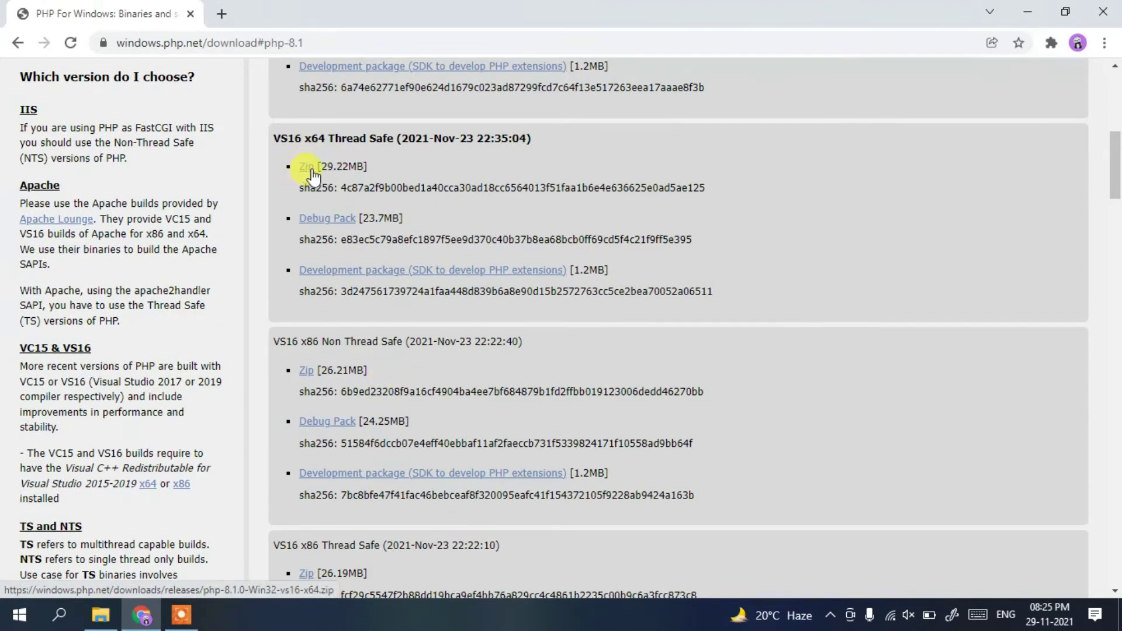
{"action": "left_click", "coordinate": [306, 168]}
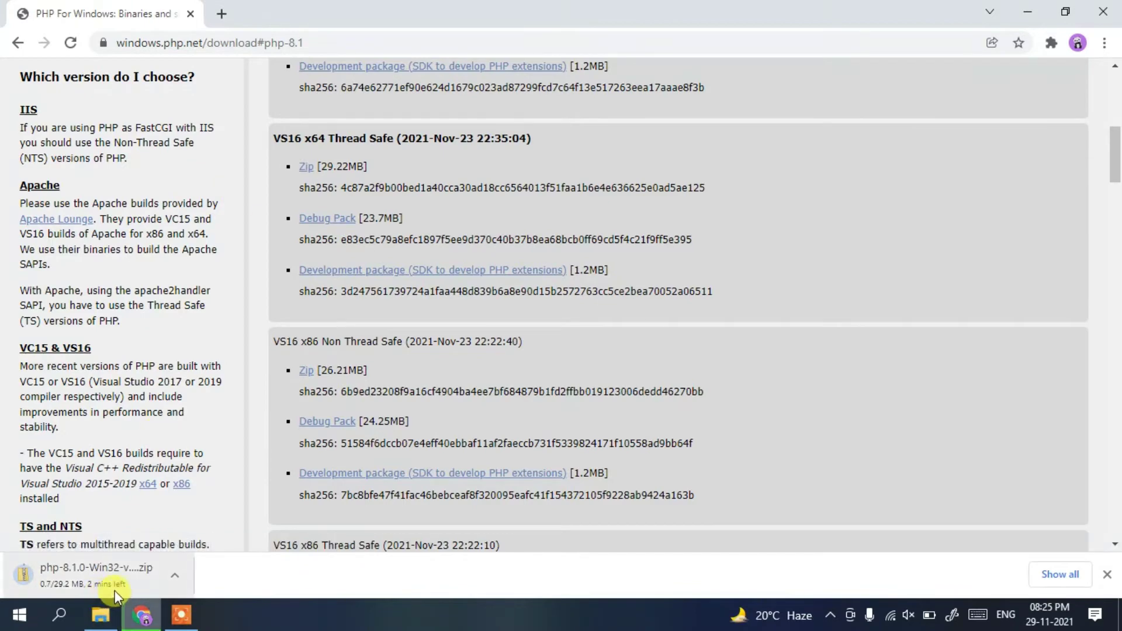
- Pause, cancel and remove the PHP zip download, then minimize Chrome
{"action": "left_click", "coordinate": [1047, 577]}
{"action": "left_click", "coordinate": [407, 292]}
{"action": "left_click", "coordinate": [477, 288]}
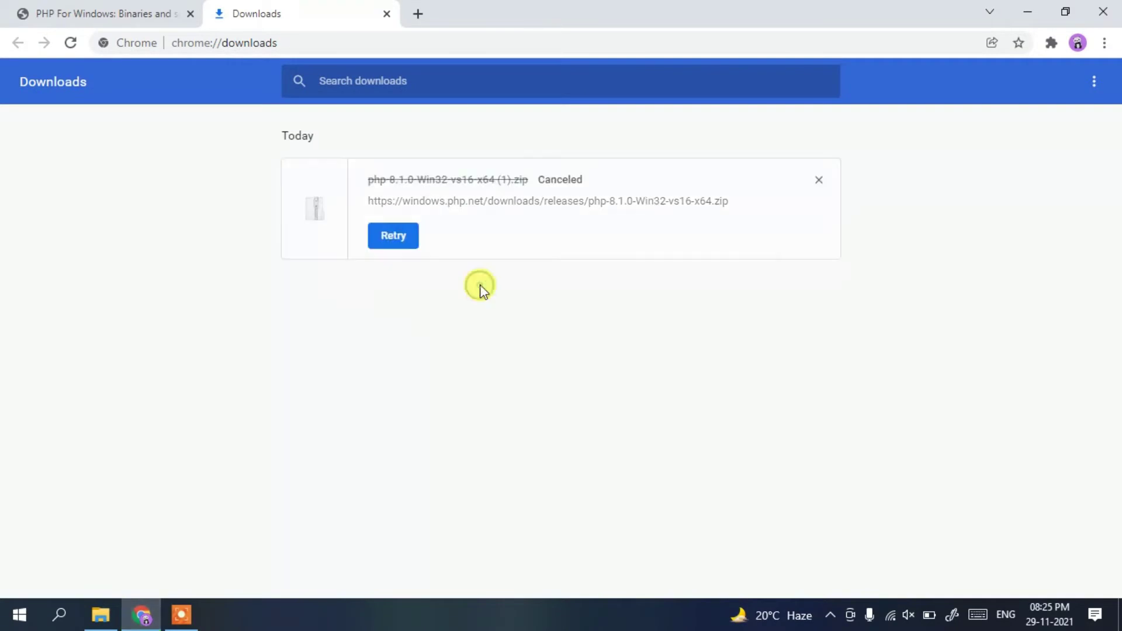
{"action": "left_click", "coordinate": [823, 177]}
{"action": "left_click", "coordinate": [1024, 9]}
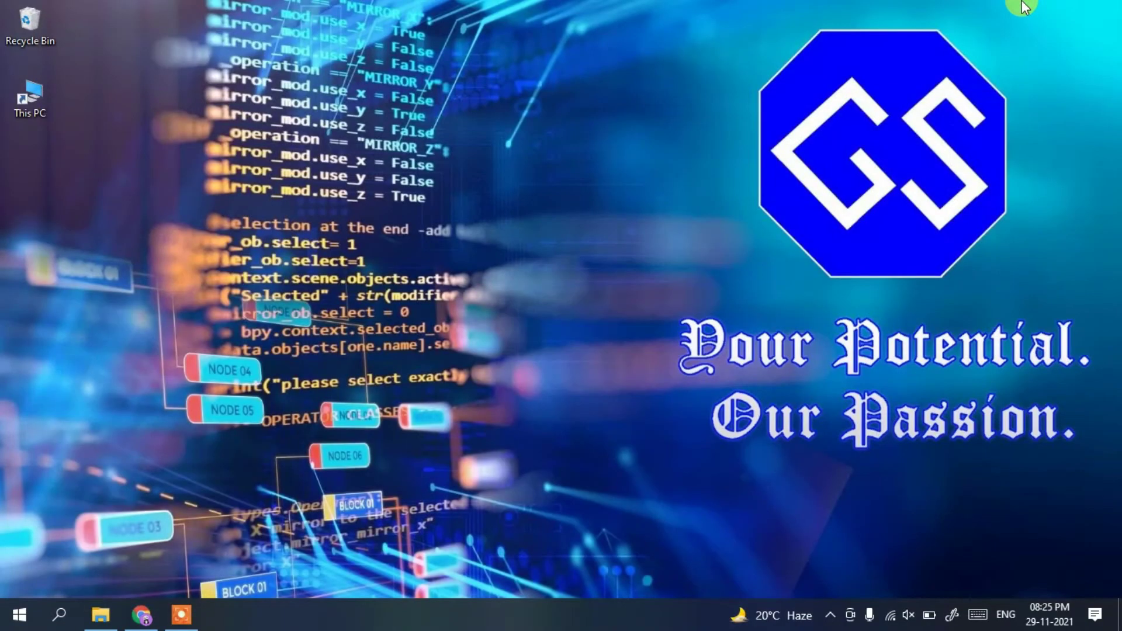
- In File Explorer, select php-8.1.0-Win32-vs16-x64.zip in Downloads > Software
{"action": "left_click", "coordinate": [103, 612]}
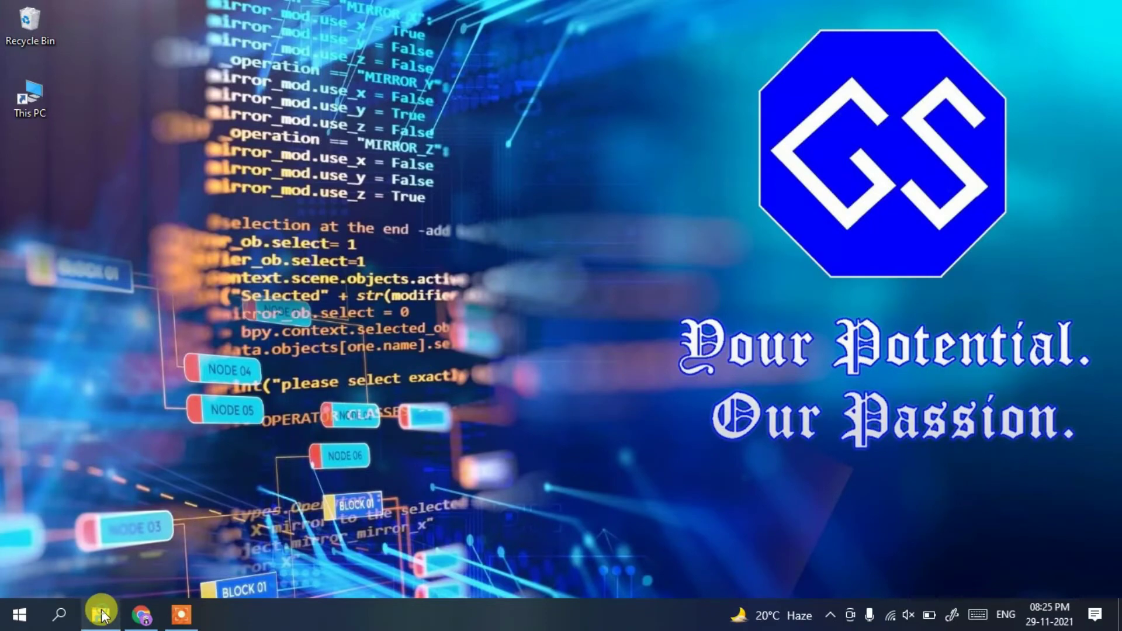
{"action": "left_click", "coordinate": [357, 221]}
{"action": "left_click", "coordinate": [174, 207]}
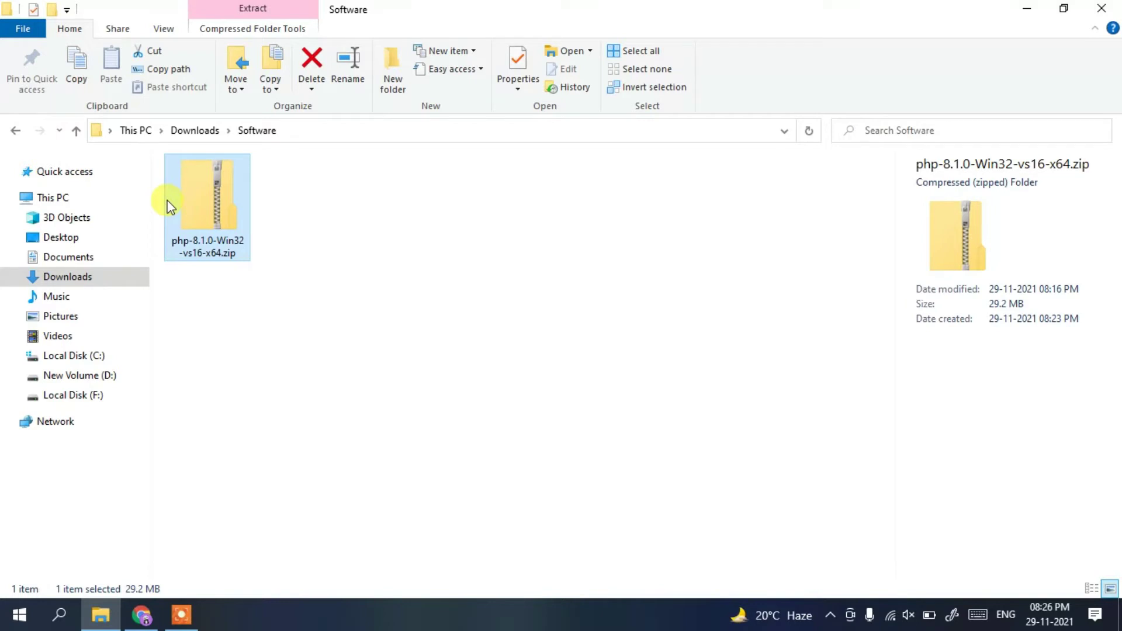
- Extract All of php-8.1.0-Win32-vs16-x64.zip to the suggested folder, then close the result window
{"action": "right_click", "coordinate": [221, 202]}
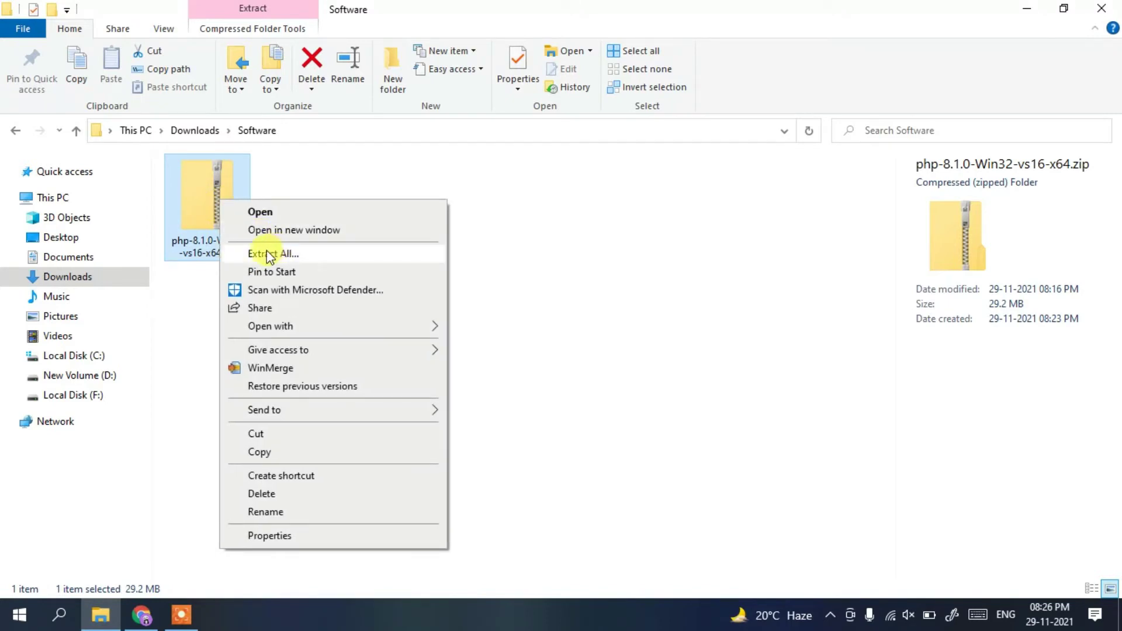
{"action": "left_click", "coordinate": [292, 256]}
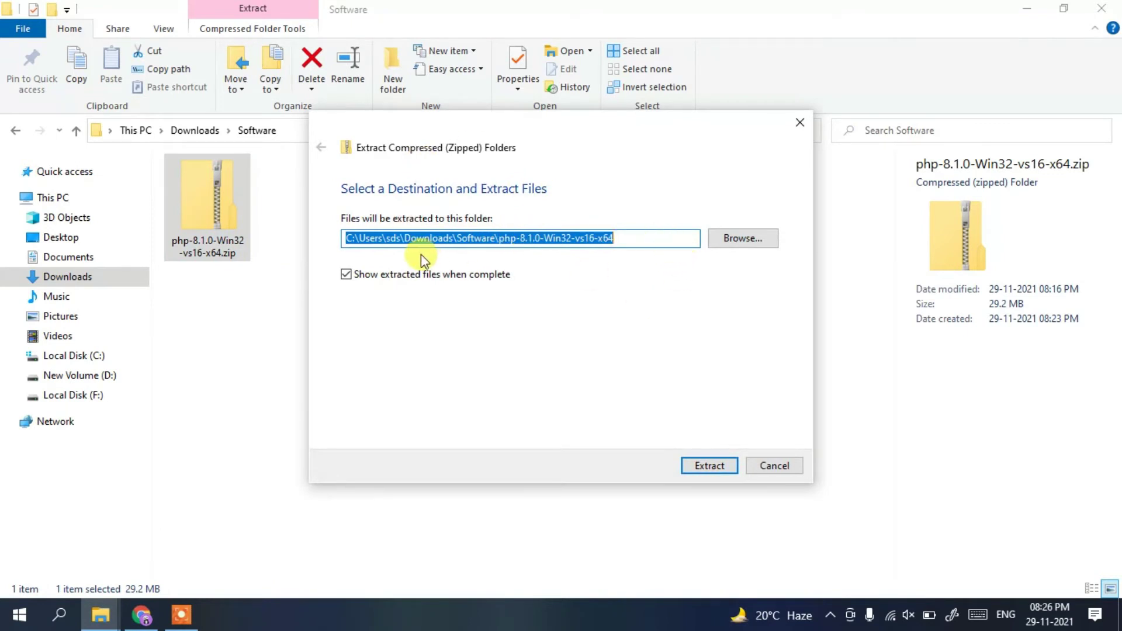
{"action": "left_click", "coordinate": [717, 467]}
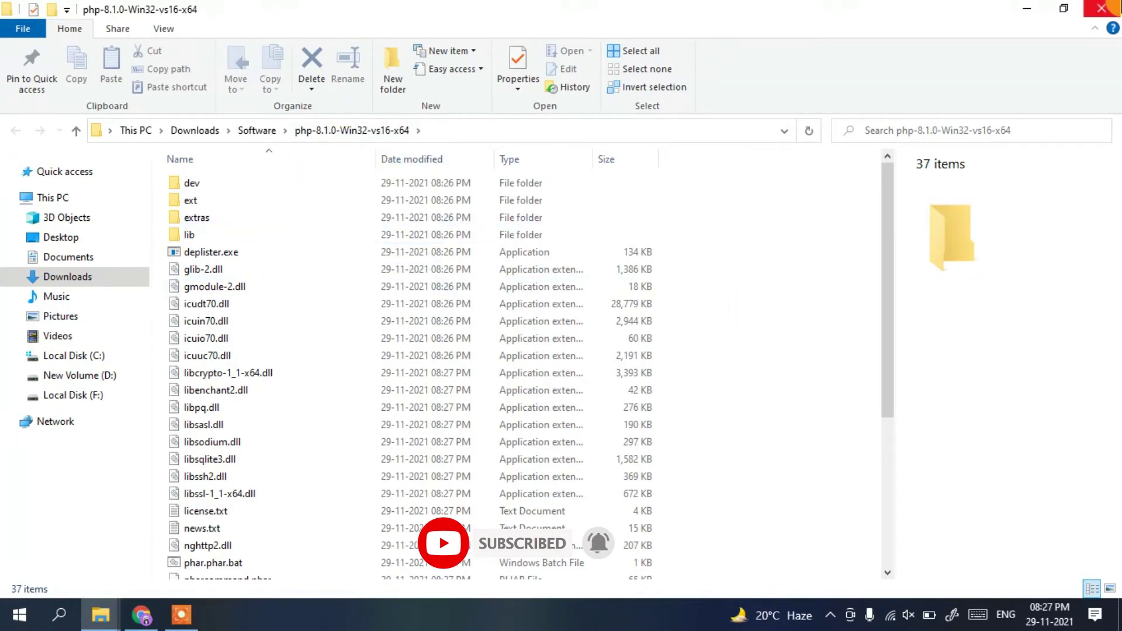
{"action": "left_click", "coordinate": [1104, 8]}
- Rename php-8.1.0-Win32-vs16-x64 to php-8.1.0 by deleting the -Win32-vs16-x64 suffix
{"action": "left_click", "coordinate": [241, 212]}
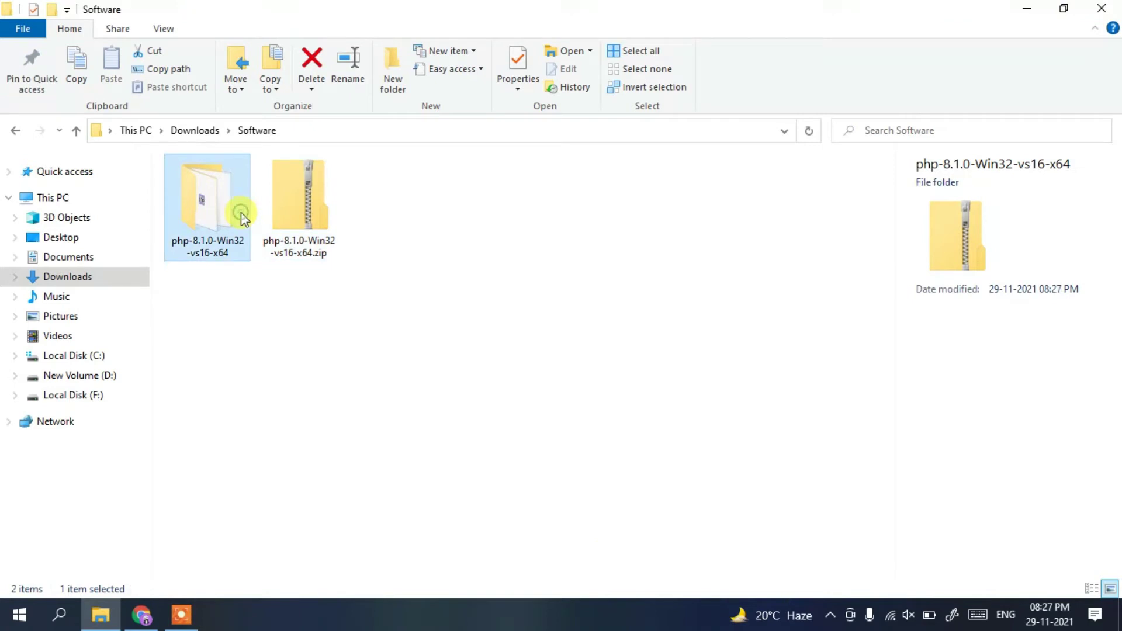
{"action": "right_click", "coordinate": [197, 224]}
{"action": "left_click", "coordinate": [259, 550]}
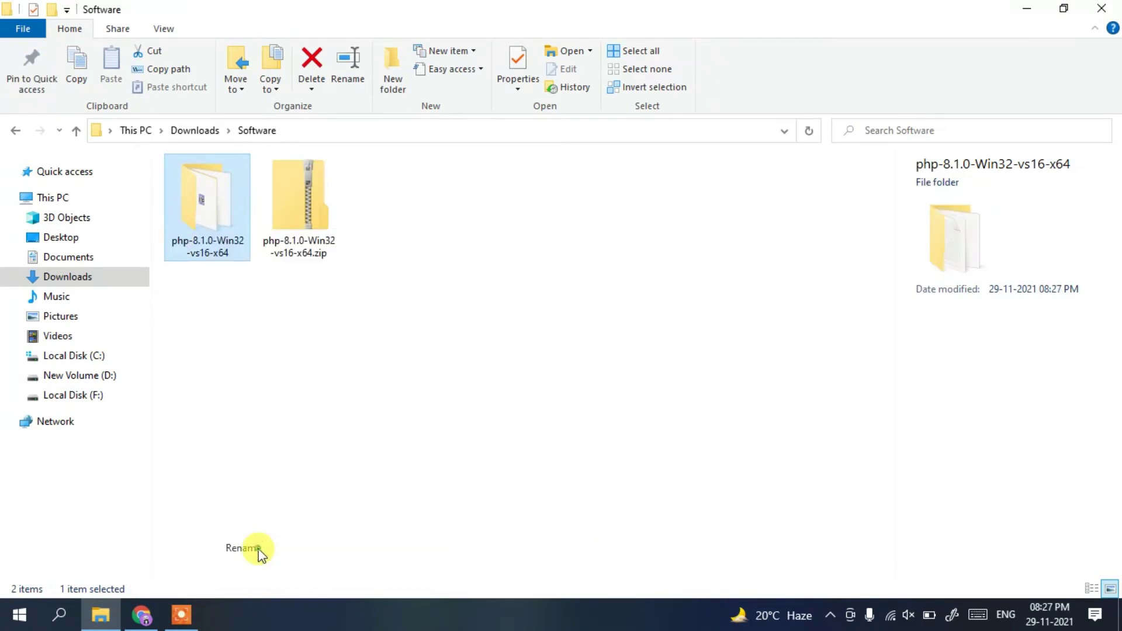
{"action": "left_click_drag", "start_coordinate": [236, 257], "coordinate": [191, 245]}
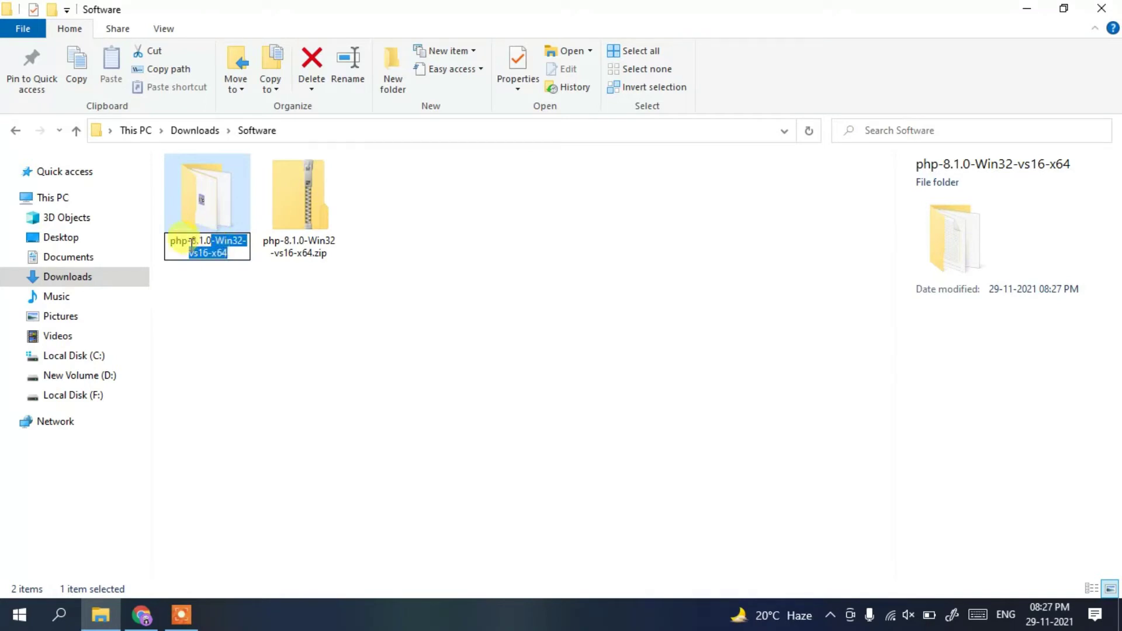
{"action": "key", "text": "BackSpace"}
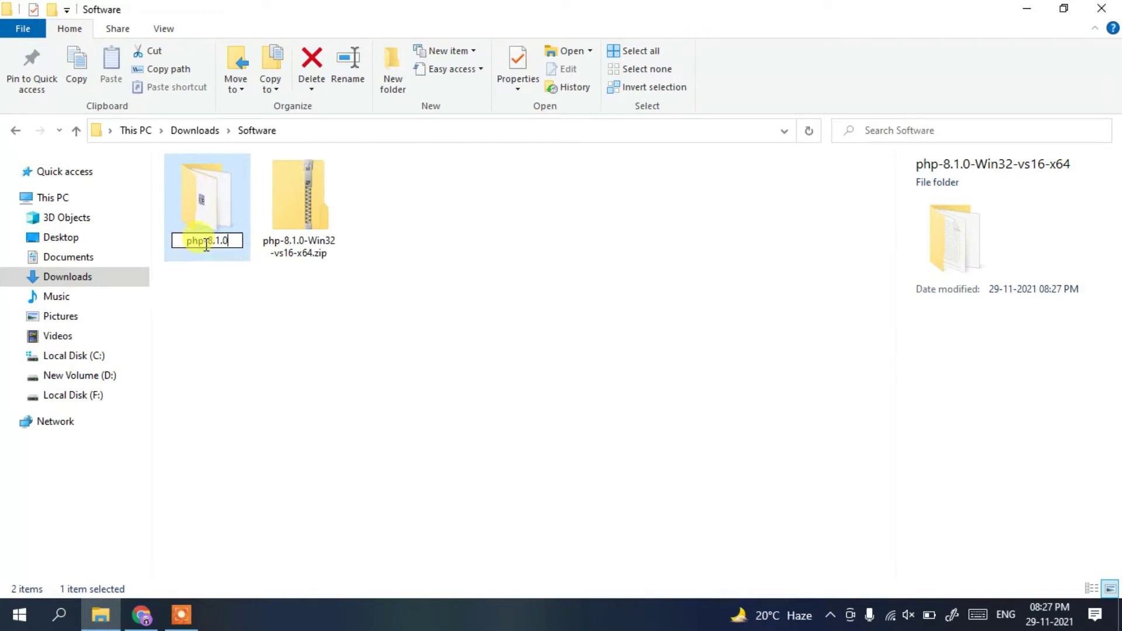
{"action": "left_click", "coordinate": [258, 343]}
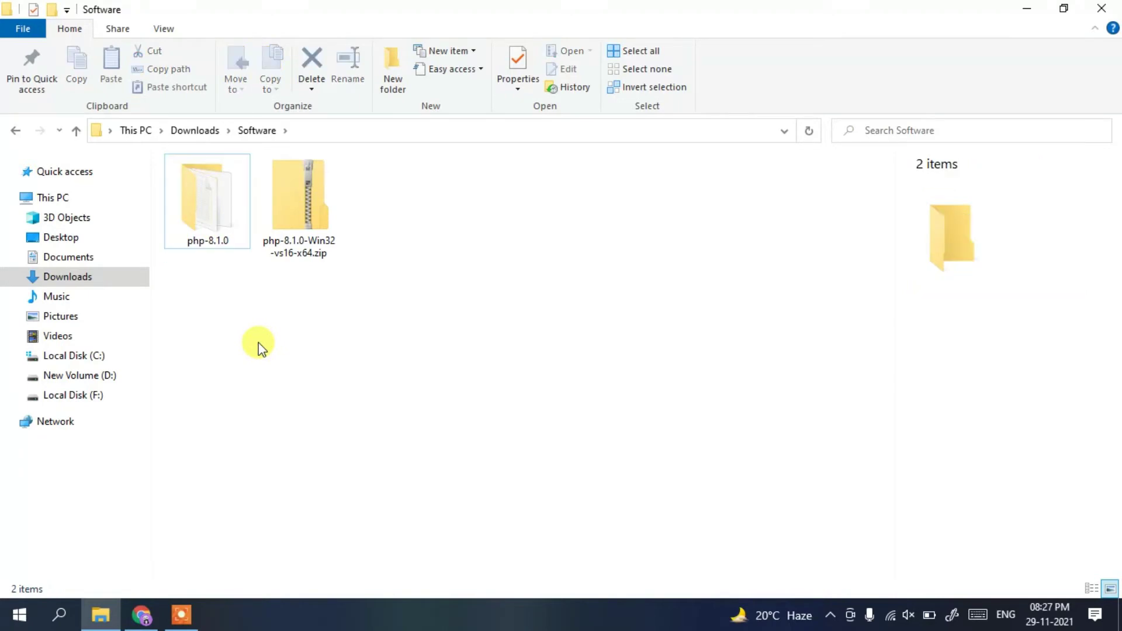
{"action": "left_click", "coordinate": [226, 232]}
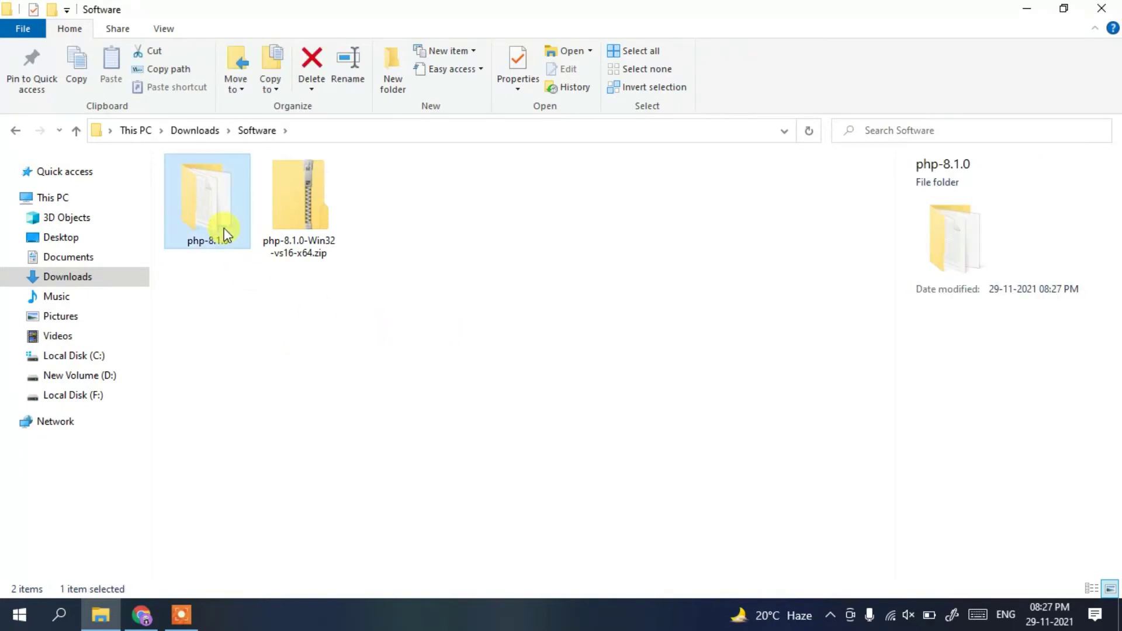
{"action": "right_click", "coordinate": [210, 206]}
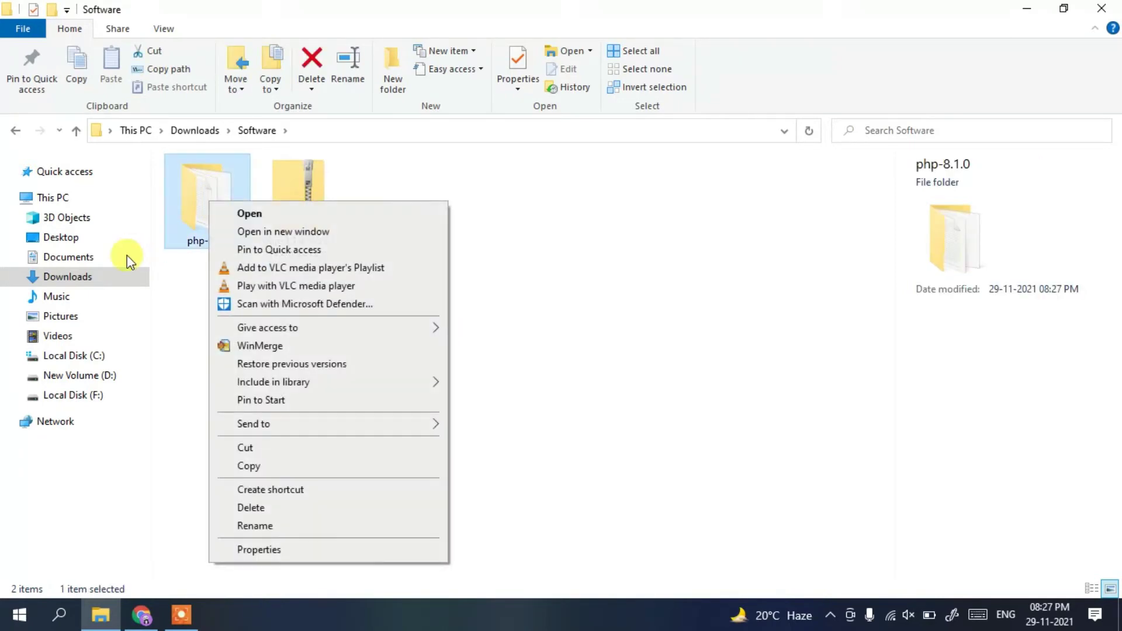
- Move the php-8.1.0 folder to the root of Local Disk (C:) and open it
{"action": "left_click", "coordinate": [251, 446]}
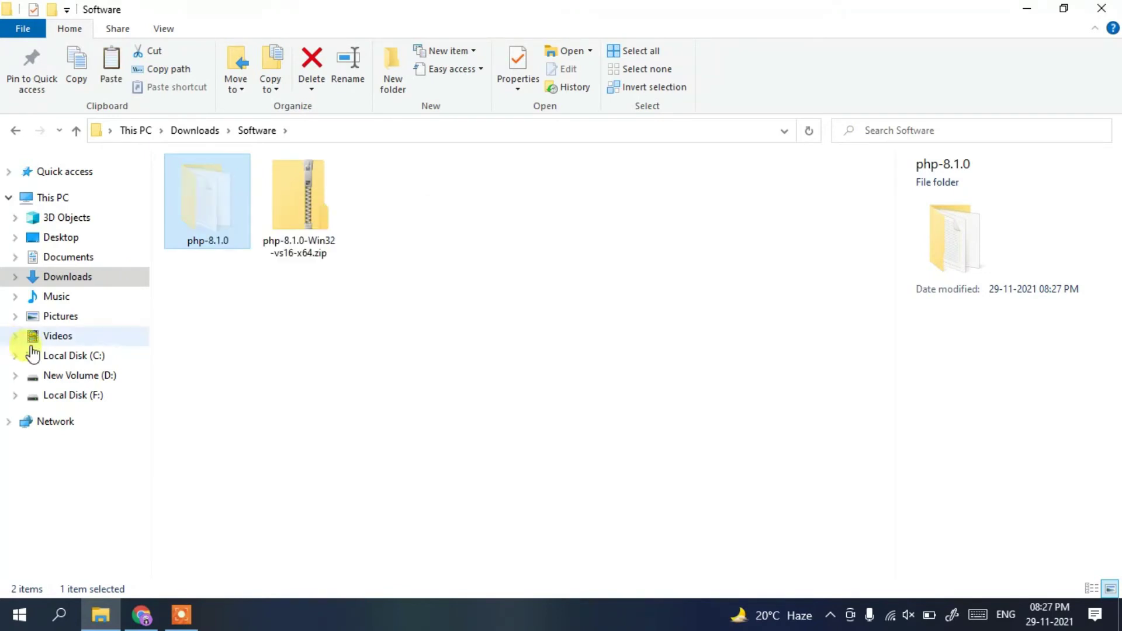
{"action": "left_click", "coordinate": [69, 358]}
{"action": "right_click", "coordinate": [304, 377]}
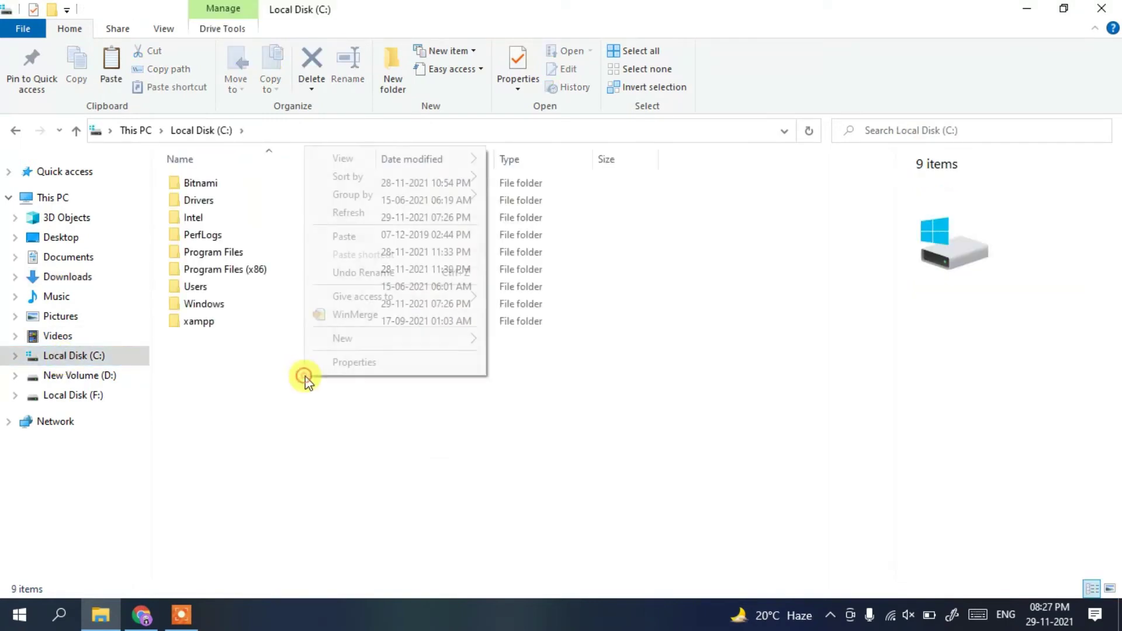
{"action": "left_click", "coordinate": [364, 236]}
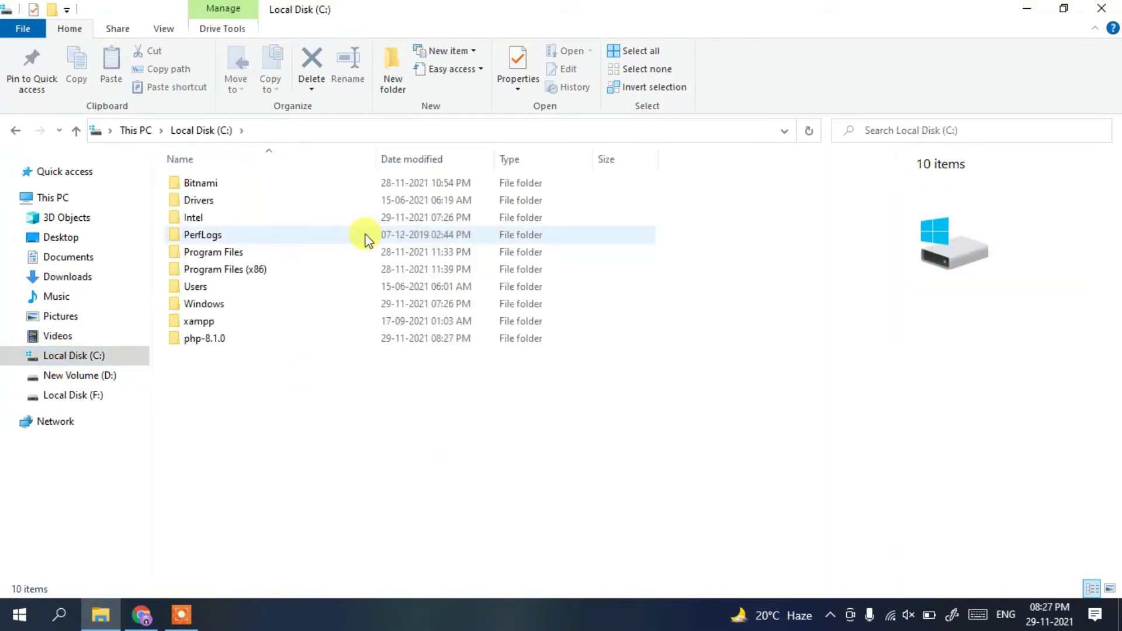
{"action": "double_click", "coordinate": [277, 344]}
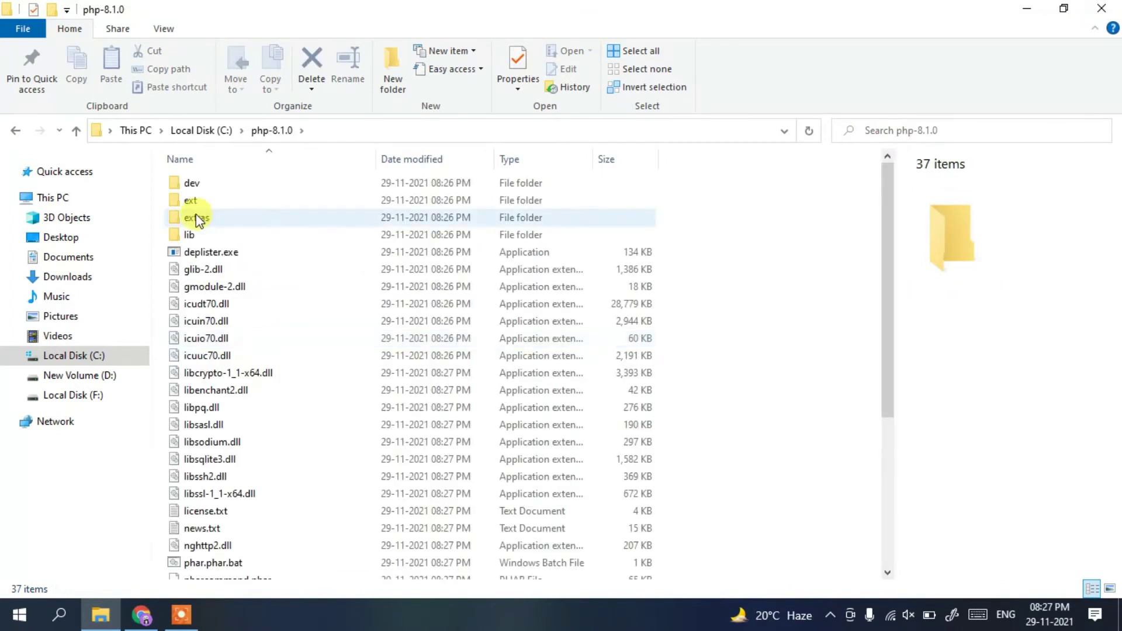
- Copy the folder path C:\php-8.1.0 from the address bar
{"action": "left_click", "coordinate": [370, 131]}
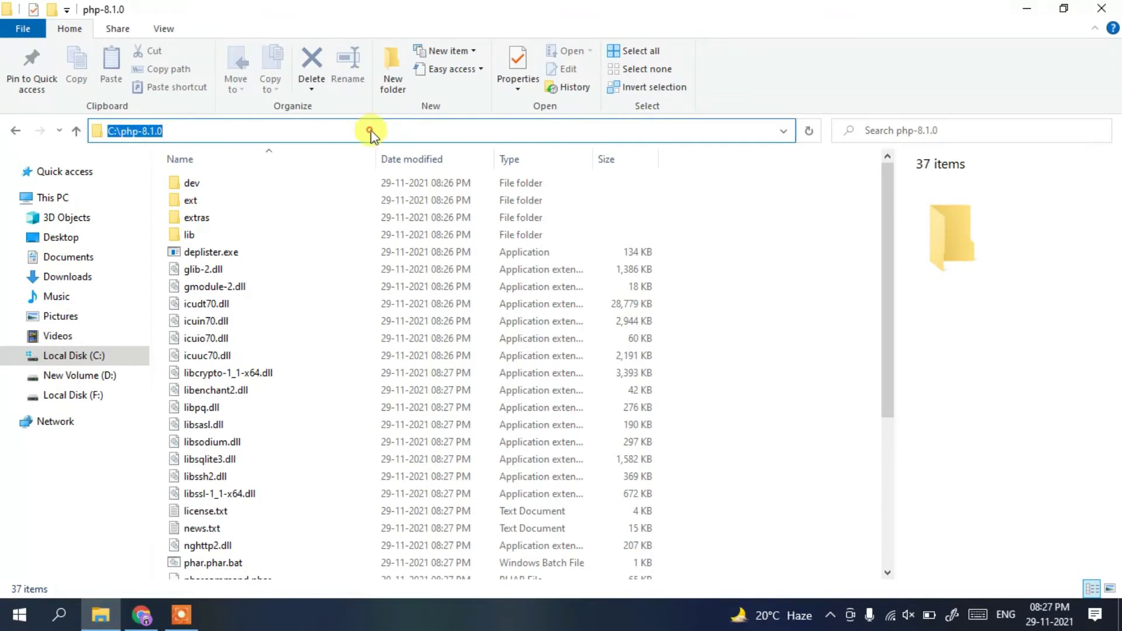
{"action": "right_click", "coordinate": [371, 130]}
{"action": "left_click", "coordinate": [419, 186]}
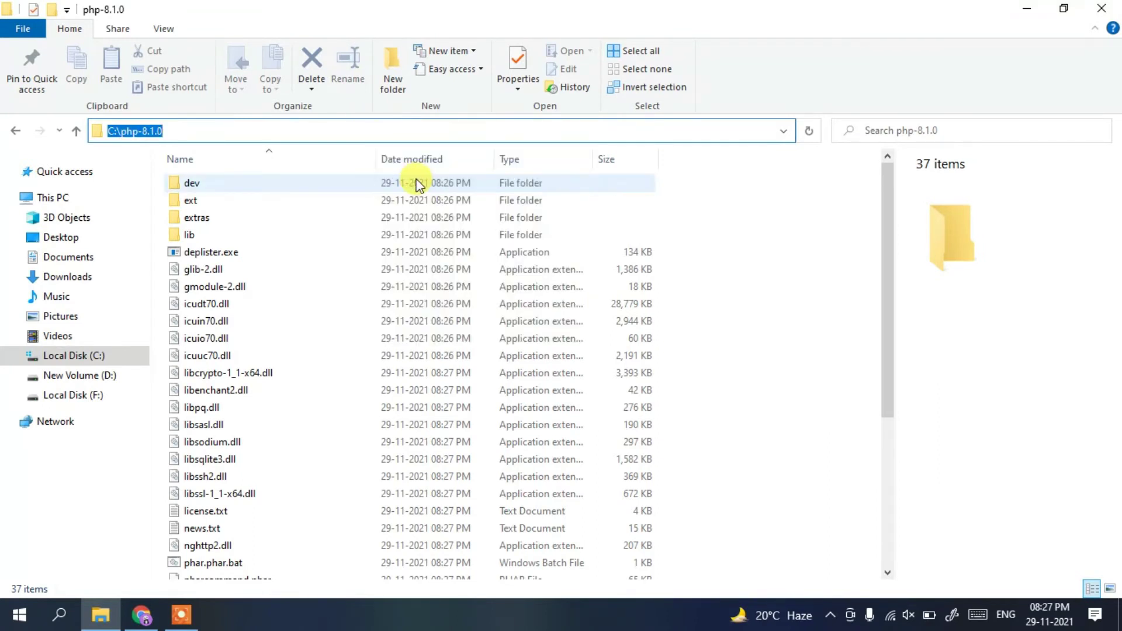
- Search 'environ', open Edit the system environment variables, and bring up Environment Variables
{"action": "left_click", "coordinate": [59, 615]}
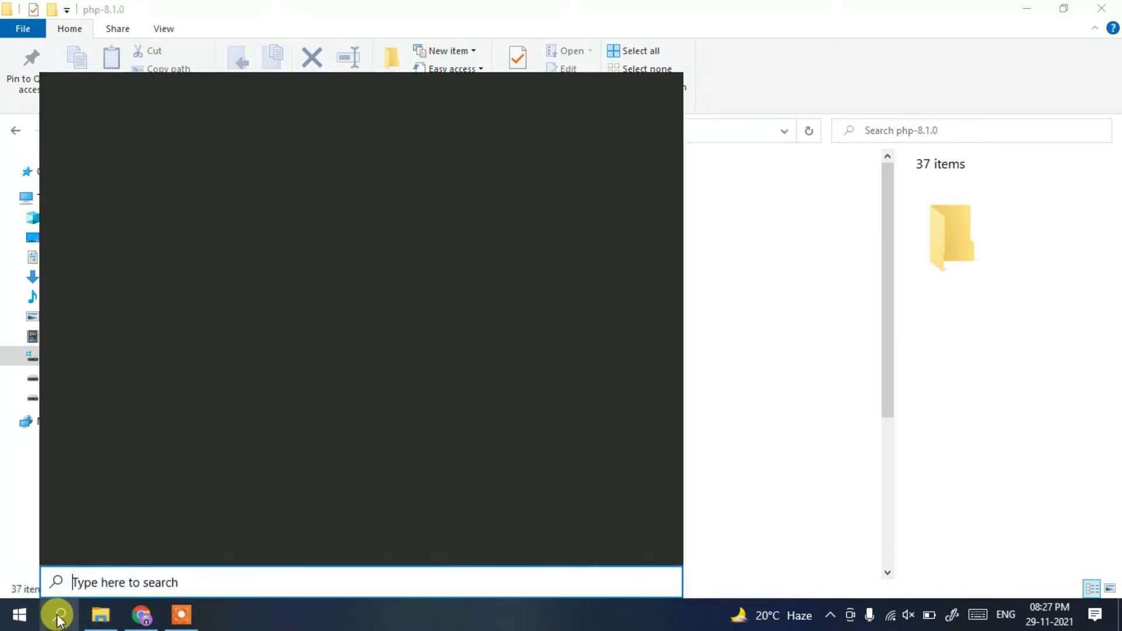
{"action": "type", "text": "environ"}
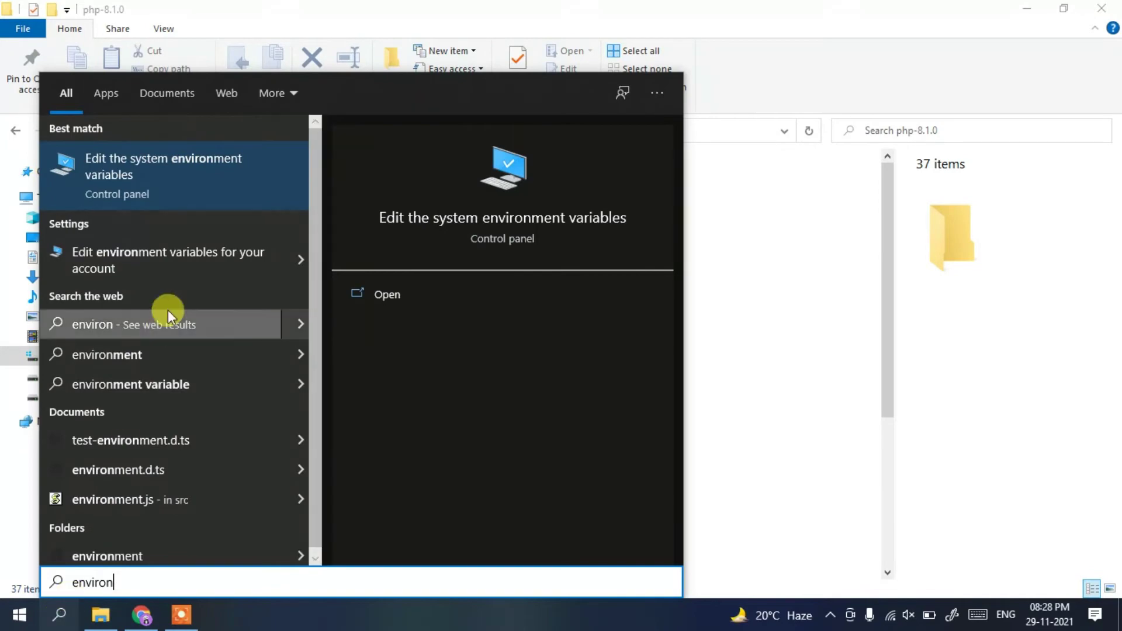
{"action": "left_click", "coordinate": [195, 174]}
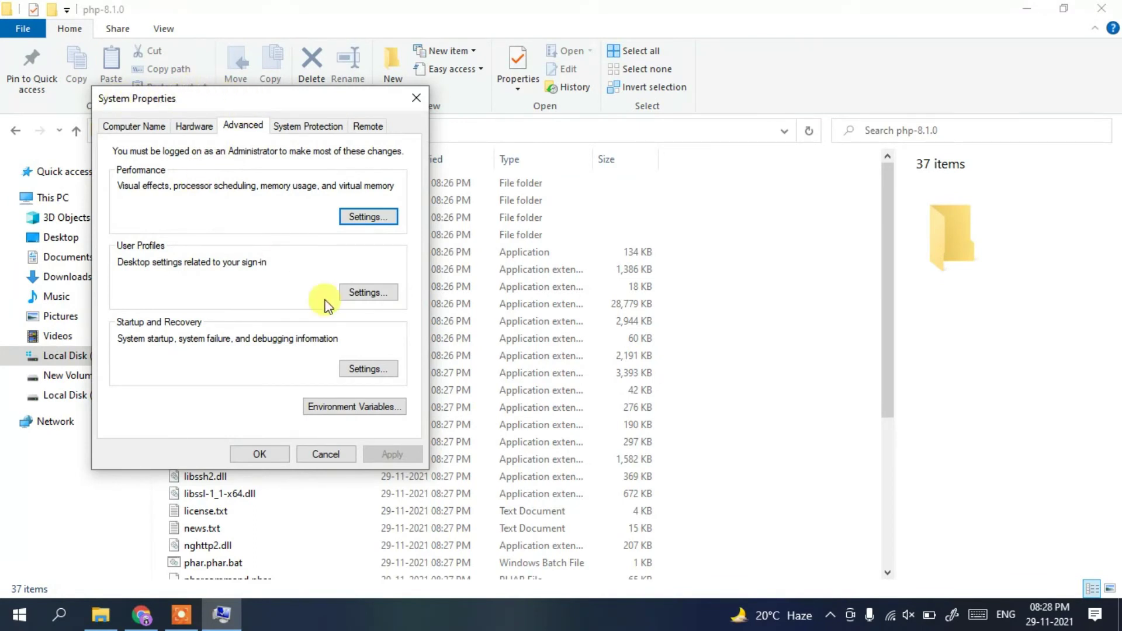
{"action": "left_click", "coordinate": [363, 405]}
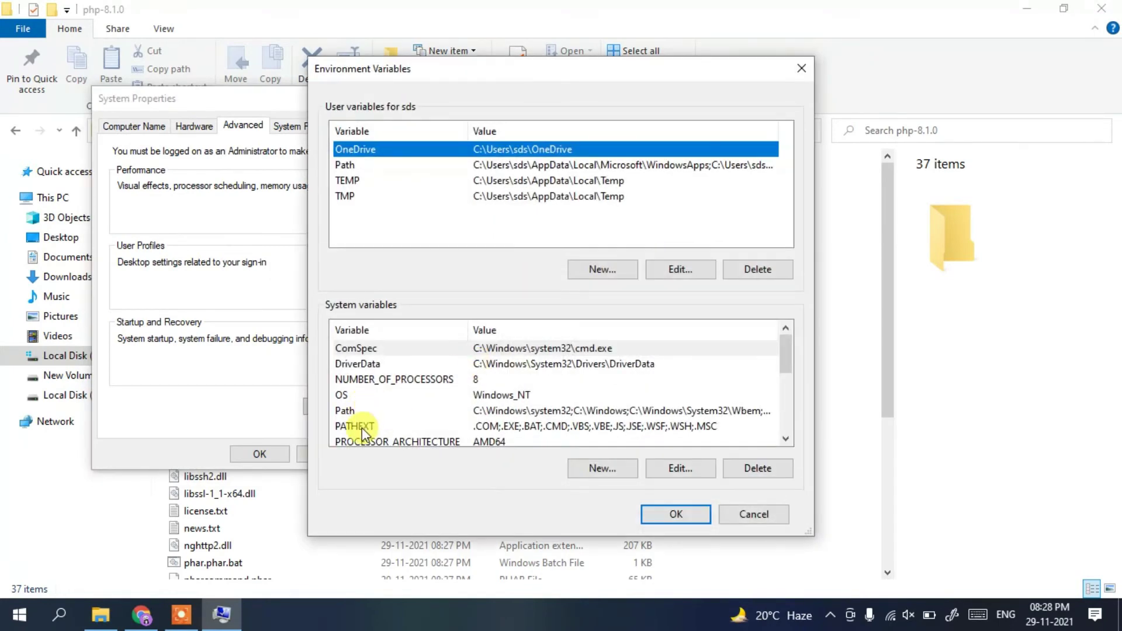
- Add a new C:\php-8.1.0 entry to the system Path variable
{"action": "left_click", "coordinate": [352, 410]}
{"action": "left_click", "coordinate": [679, 467]}
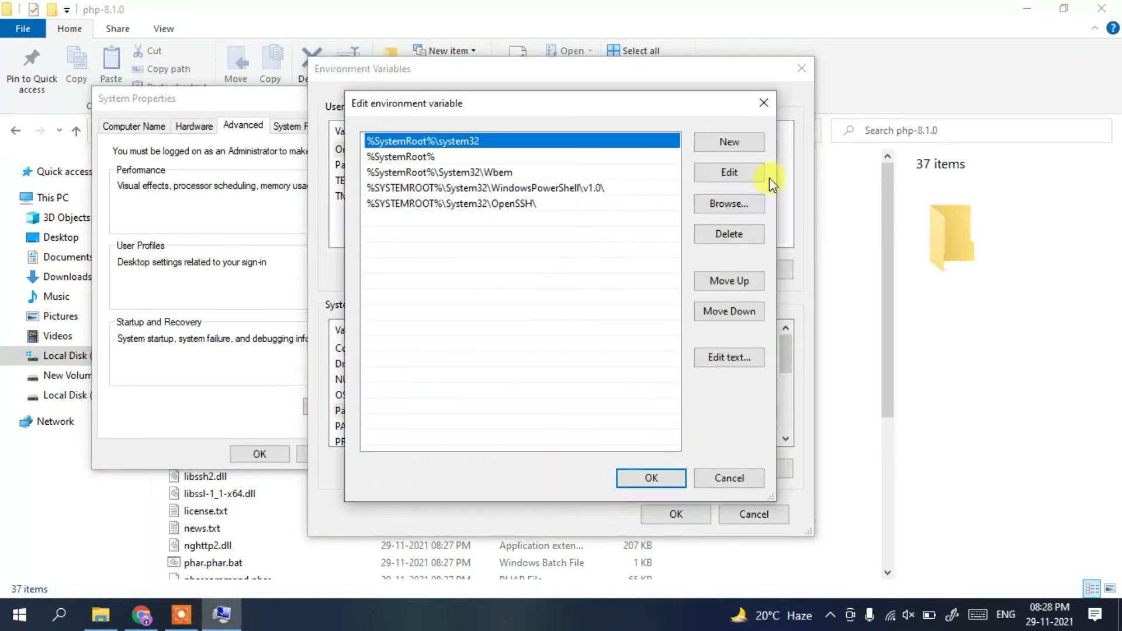
{"action": "left_click", "coordinate": [731, 142]}
{"action": "right_click", "coordinate": [369, 225]}
{"action": "left_click", "coordinate": [412, 294]}
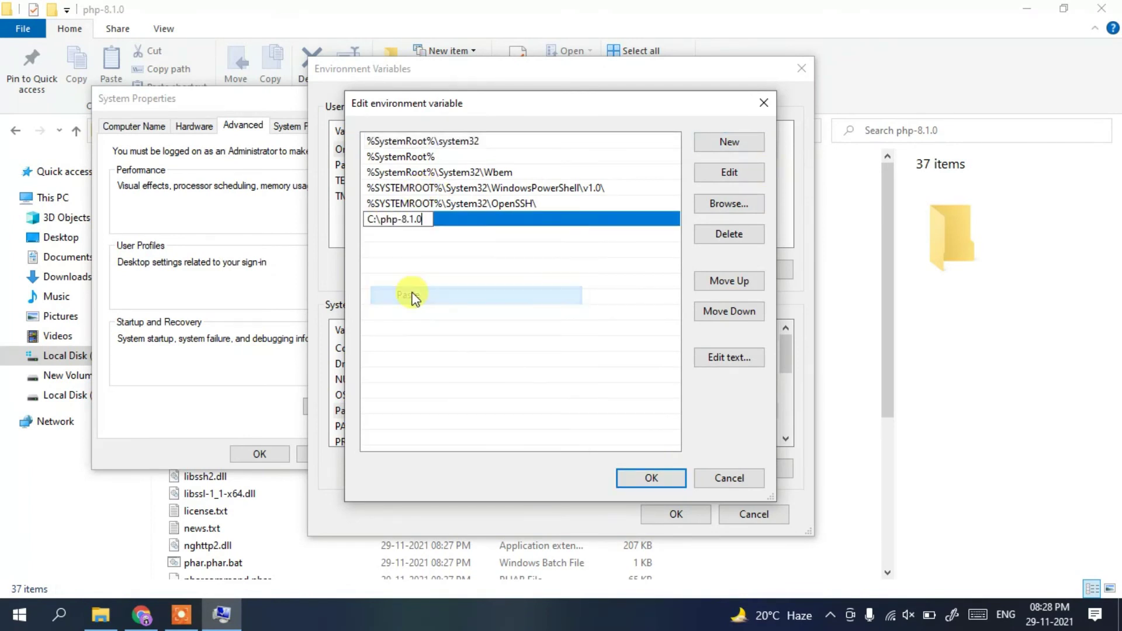
{"action": "left_click", "coordinate": [553, 243]}
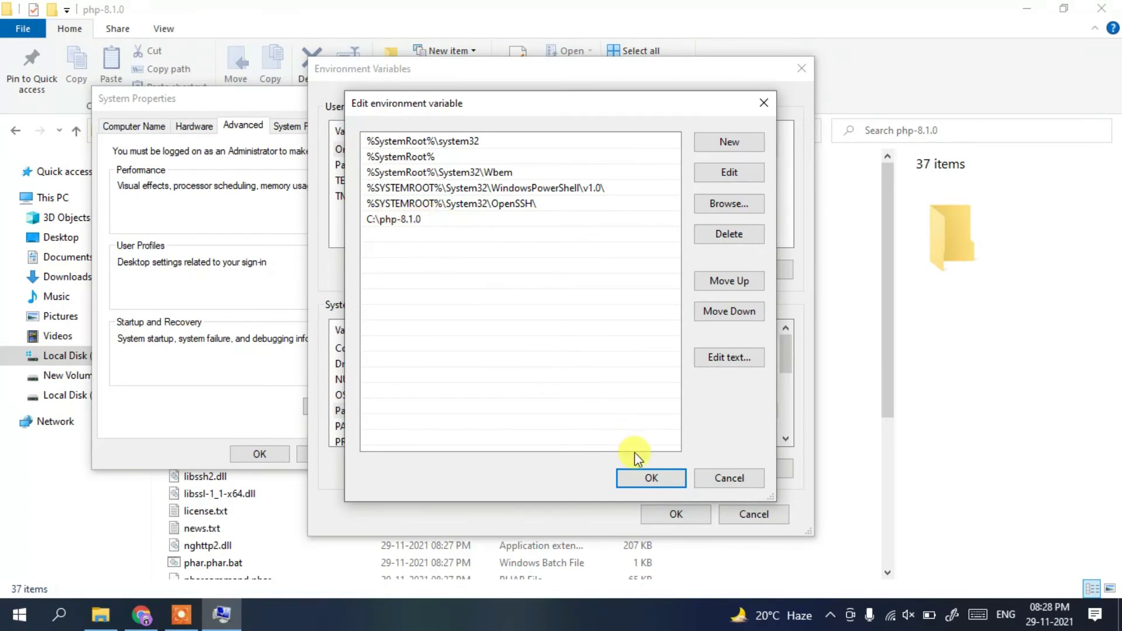
- Confirm all three dialogs with OK and minimize the php-8.1.0 folder window
{"action": "left_click", "coordinate": [646, 472]}
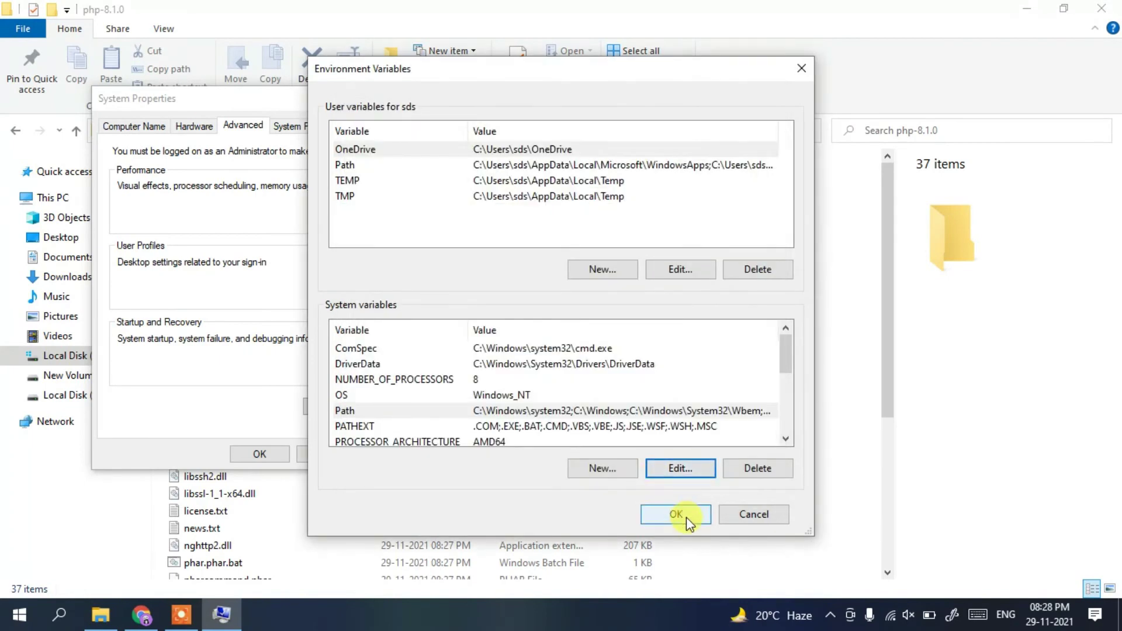
{"action": "left_click", "coordinate": [687, 518]}
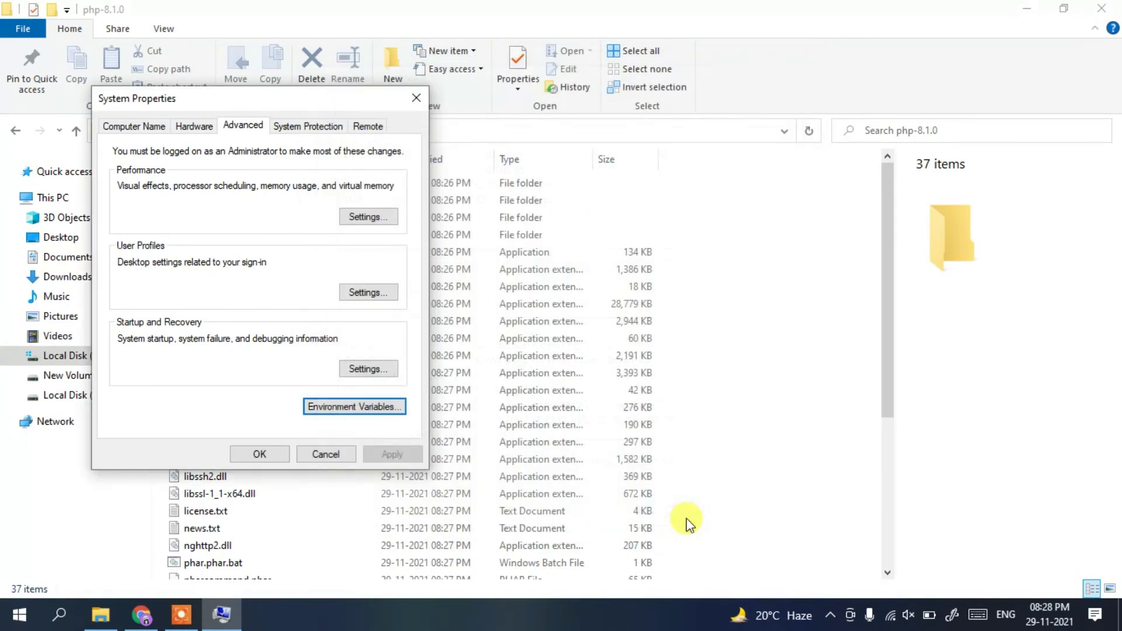
{"action": "left_click", "coordinate": [254, 455]}
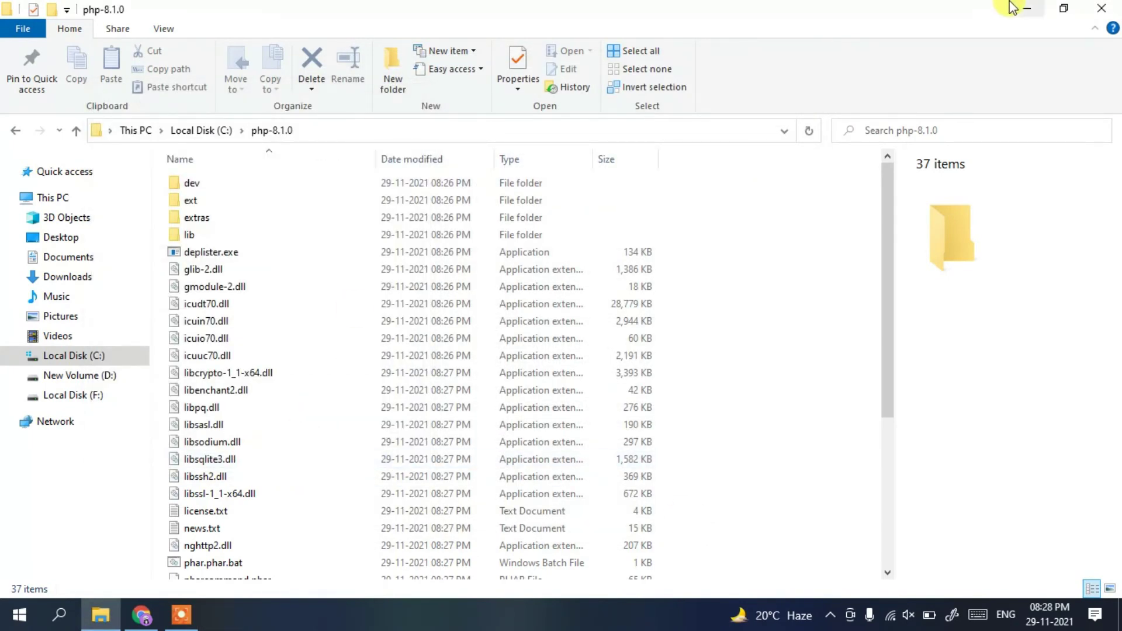
{"action": "left_click", "coordinate": [1026, 8]}
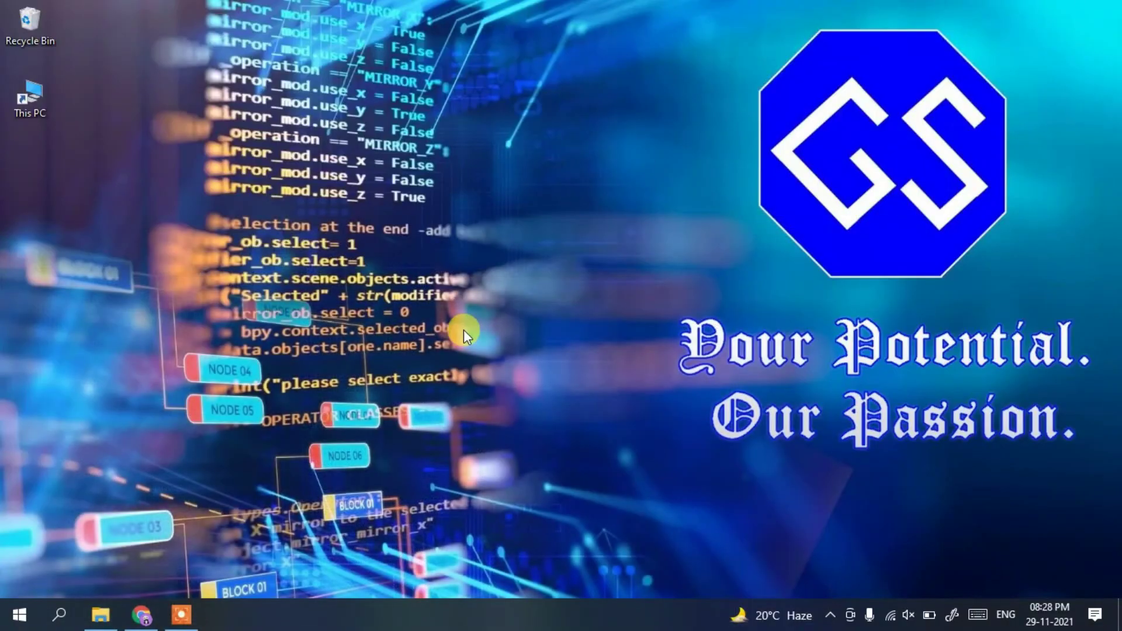
- Open Command Prompt by searching 'cmd'
{"action": "left_click", "coordinate": [61, 614]}
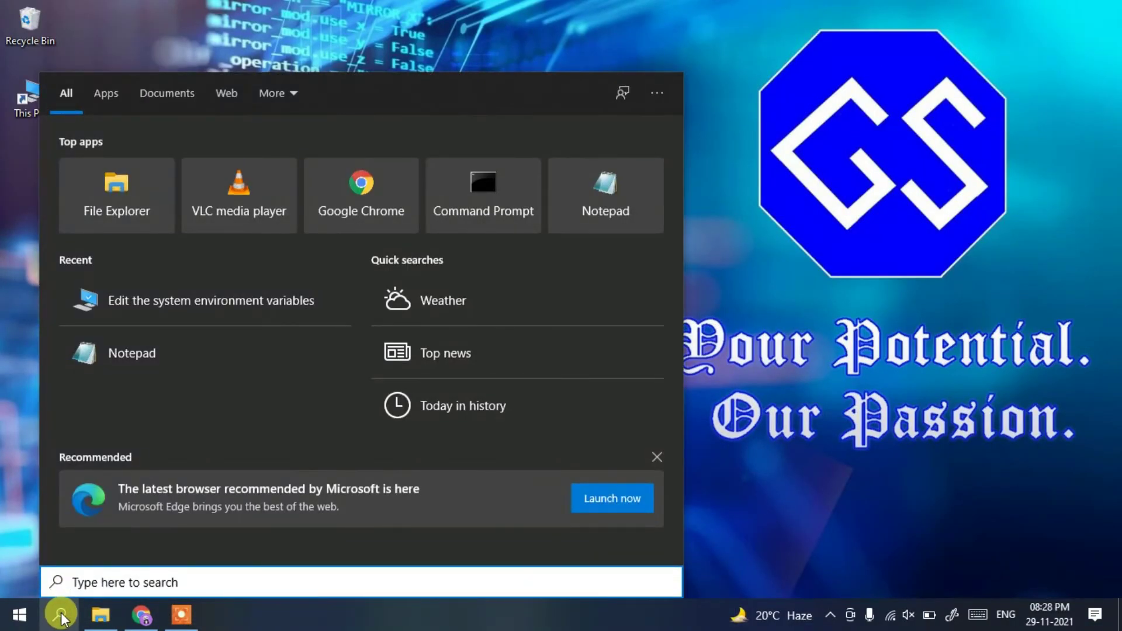
{"action": "type", "text": "cmd"}
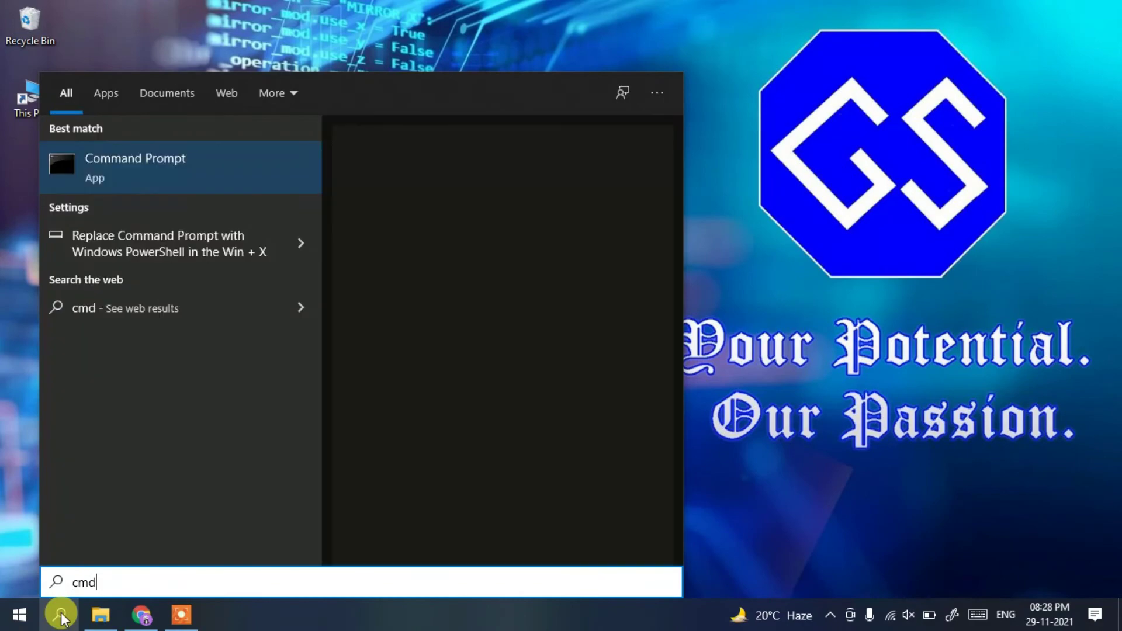
{"action": "key", "text": "Return"}
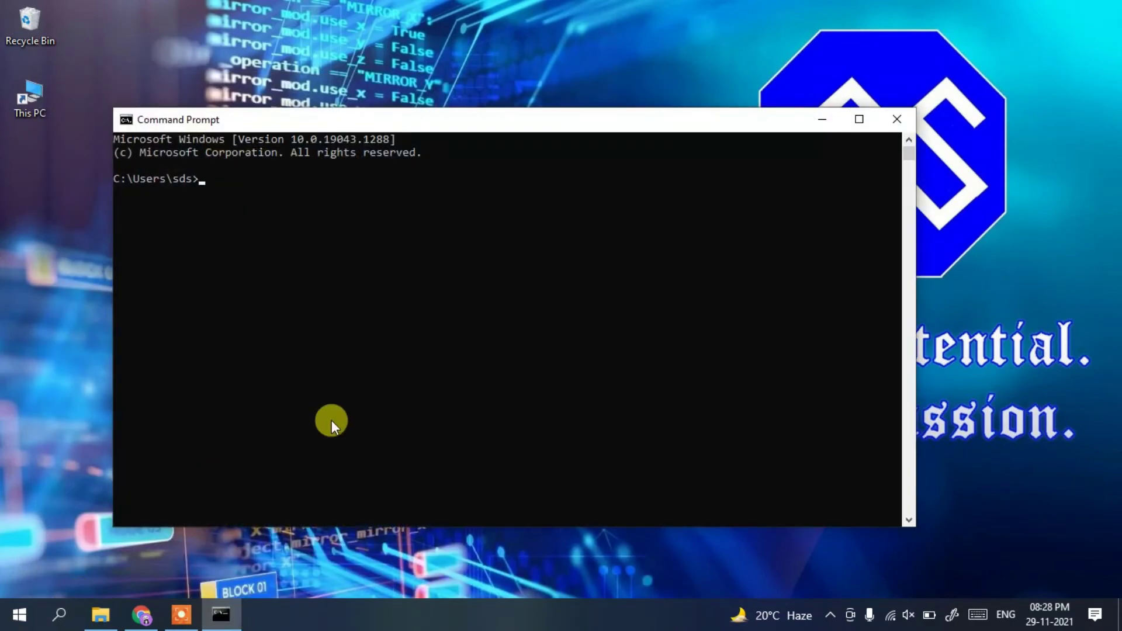
- Run php --version and highlight the PHP 8.1.0 (cli) version line
{"action": "type", "text": "php --version"}
{"action": "key", "text": "Return"}
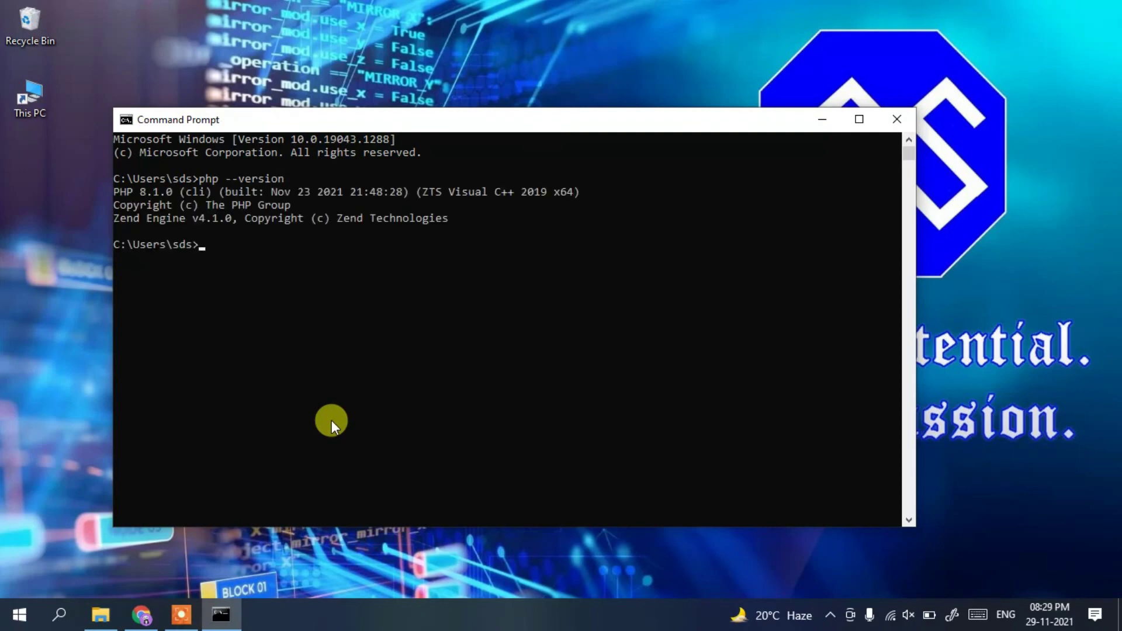
{"action": "left_click", "coordinate": [115, 192]}
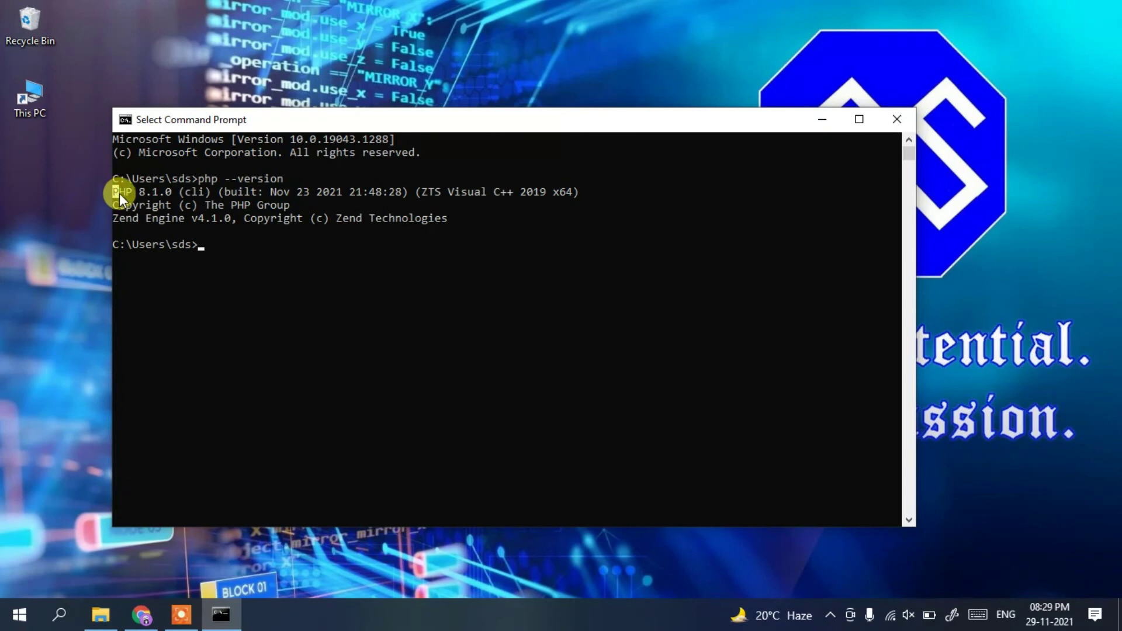
{"action": "left_click_drag", "start_coordinate": [153, 195], "coordinate": [209, 205]}
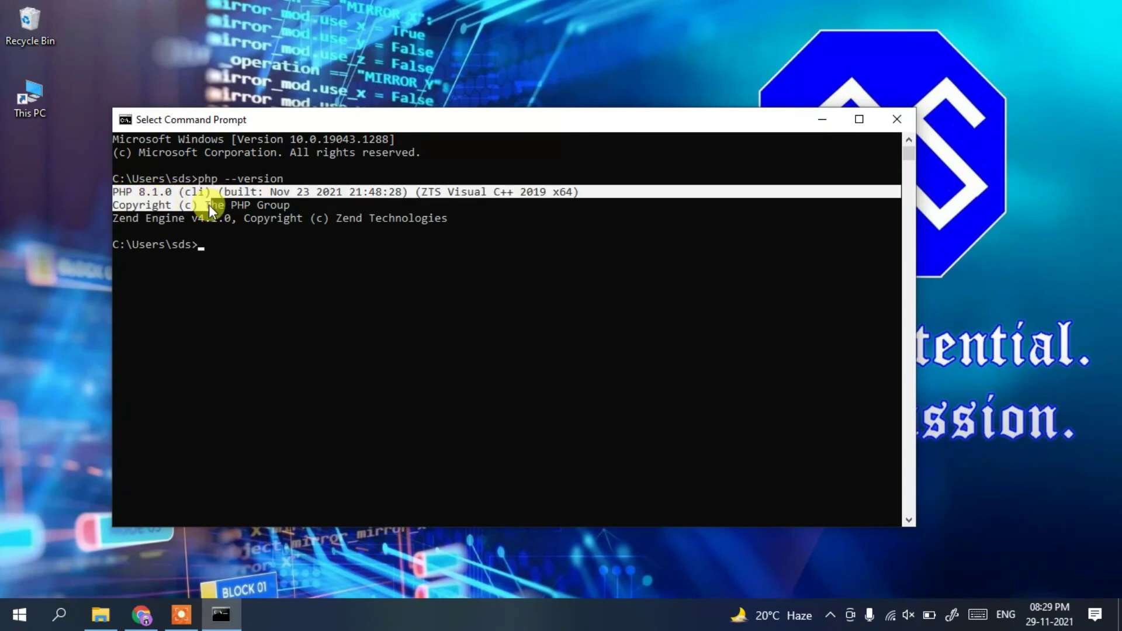
{"action": "left_click", "coordinate": [218, 238]}
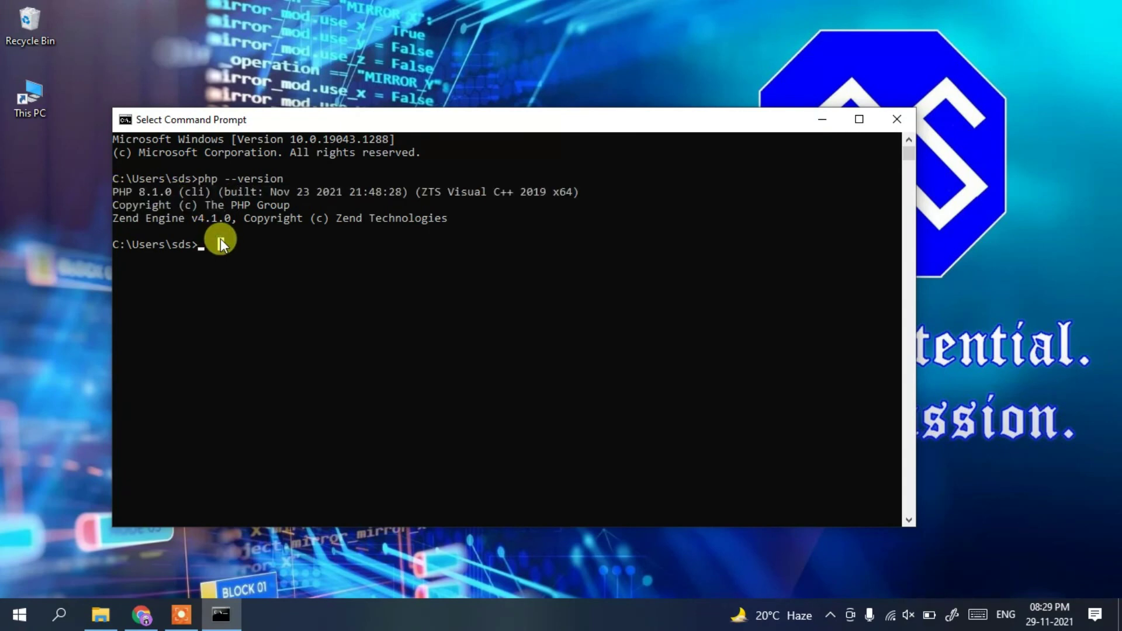